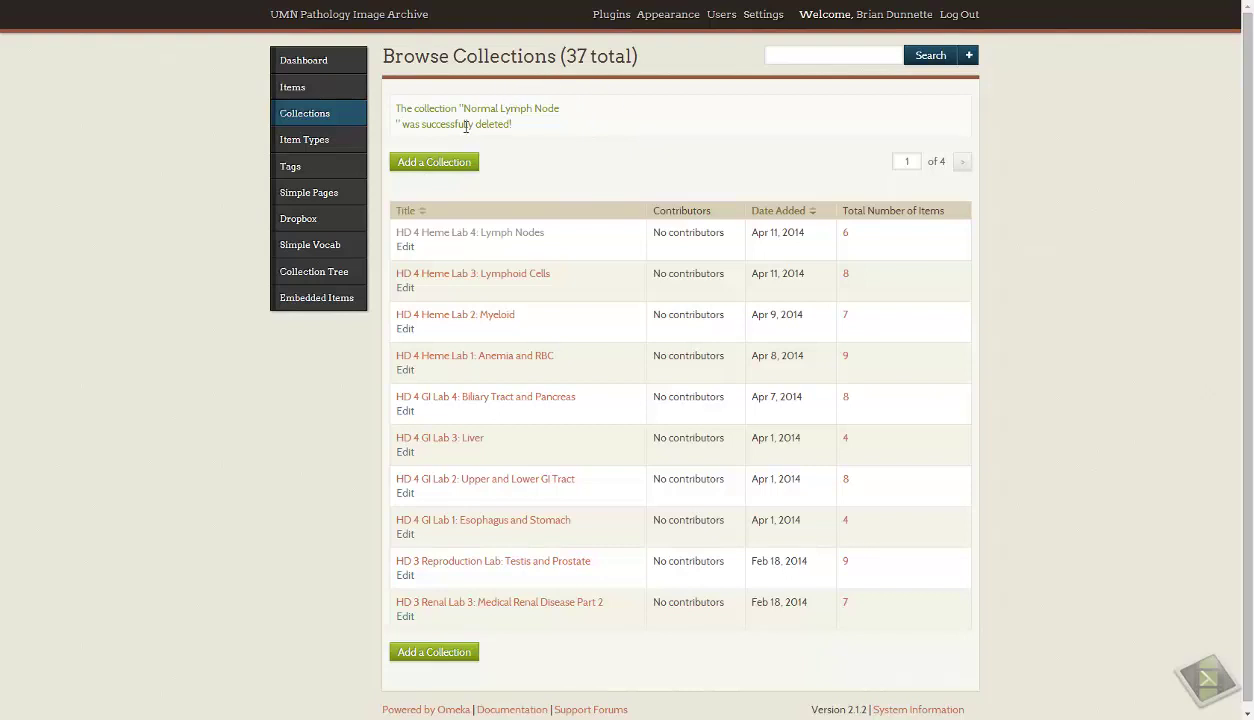
Add a new public collection titled 'Normal Lymph Nodes' and save it
{"action": "left_click", "coordinate": [434, 162]}
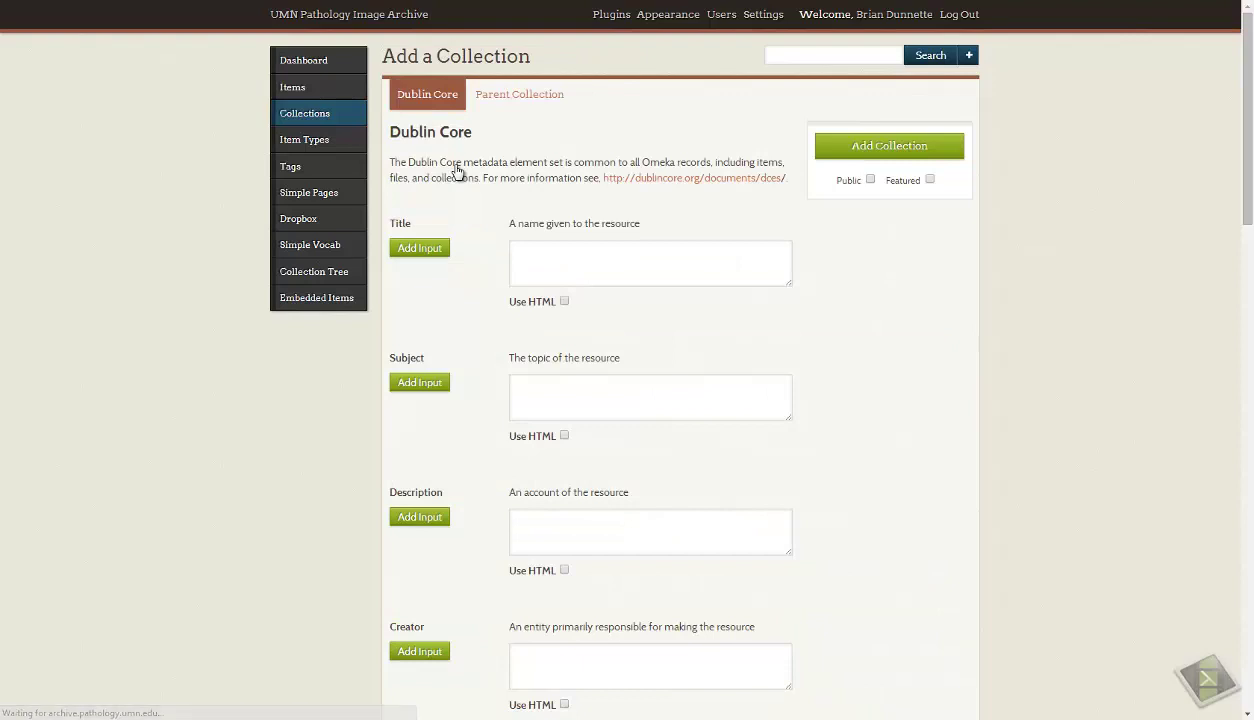
{"action": "left_click", "coordinate": [544, 261]}
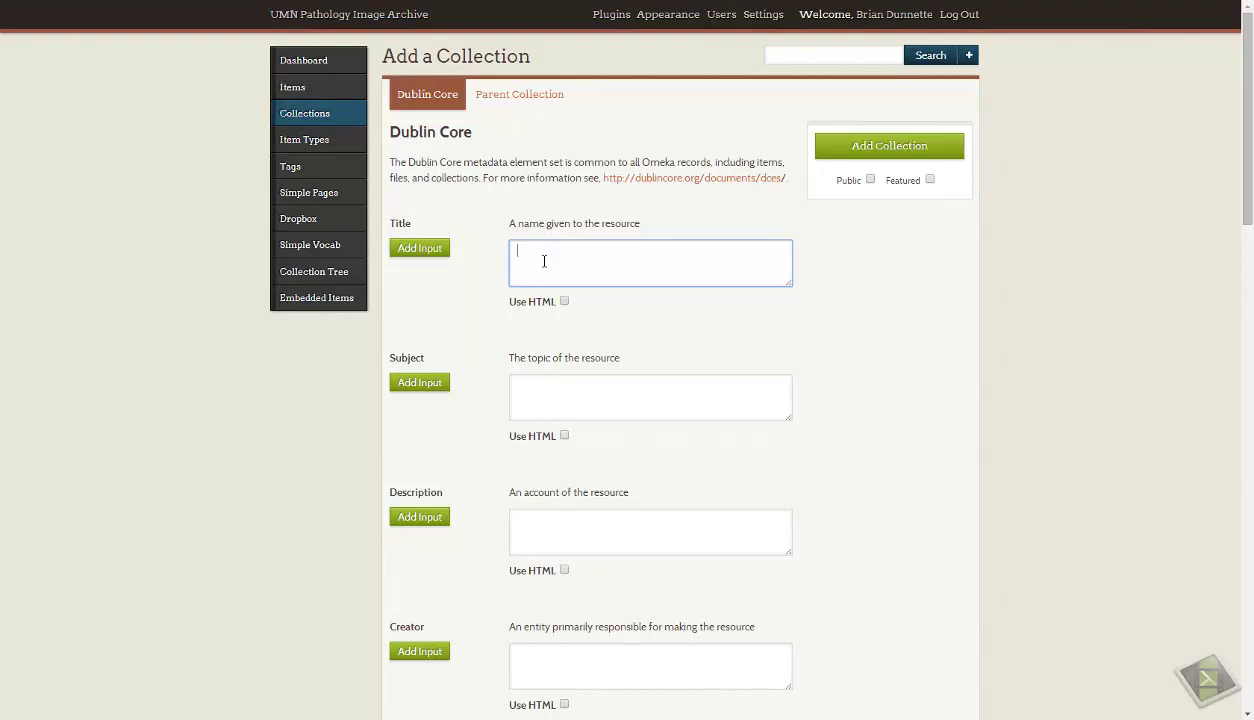
{"action": "type", "text": "Normal Lymph Nodes"}
{"action": "left_click", "coordinate": [870, 180]}
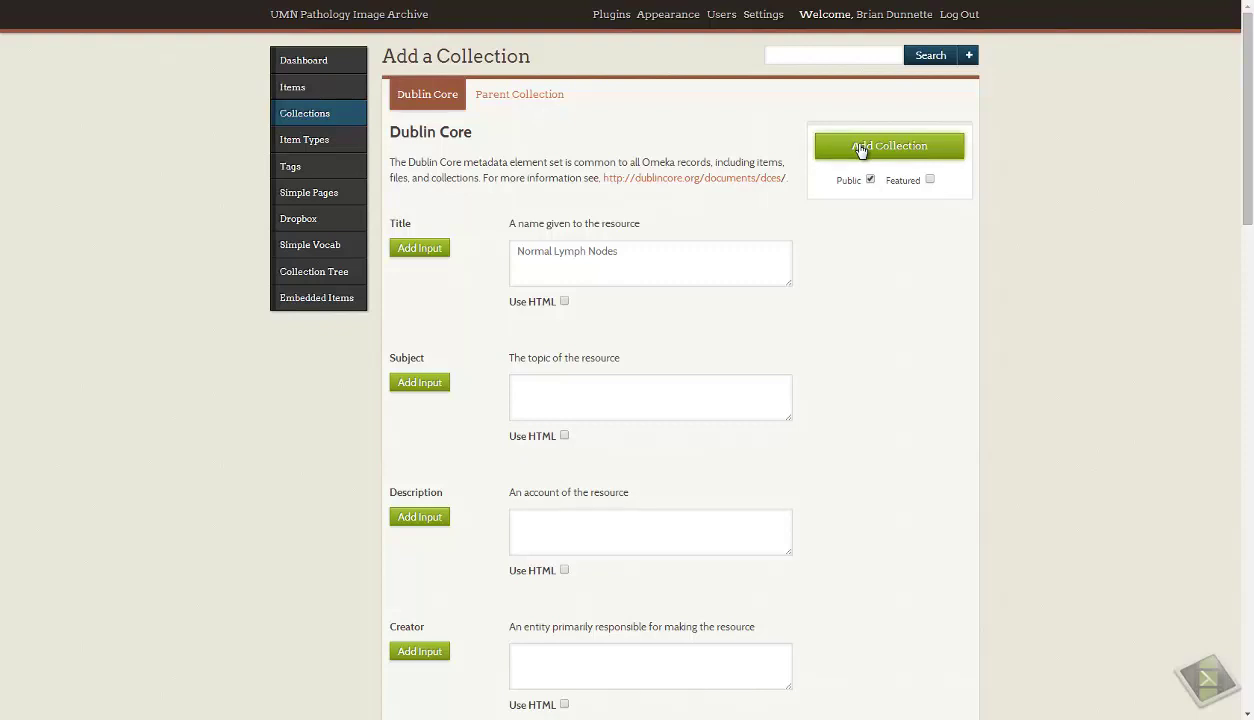
{"action": "left_click", "coordinate": [860, 149]}
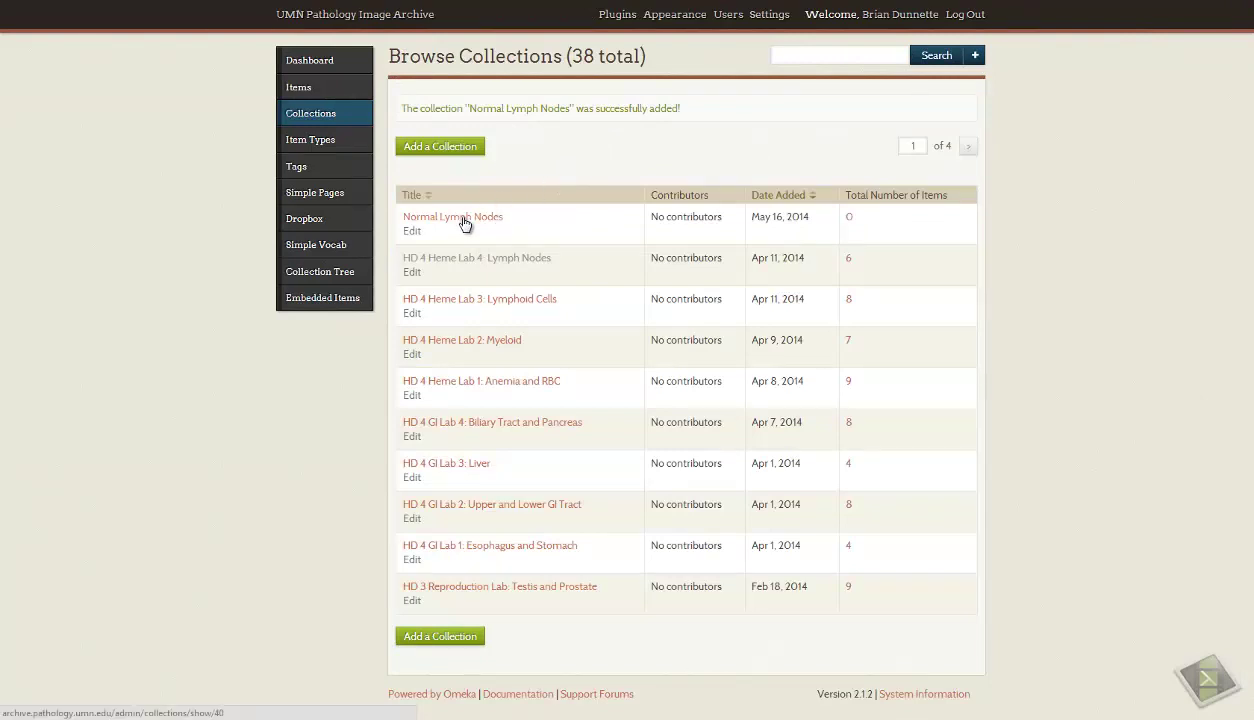
Begin a new item titled 'Normal Lymph Node', marked Public, in the Normal Lymph Nodes collection
{"action": "left_click", "coordinate": [309, 97]}
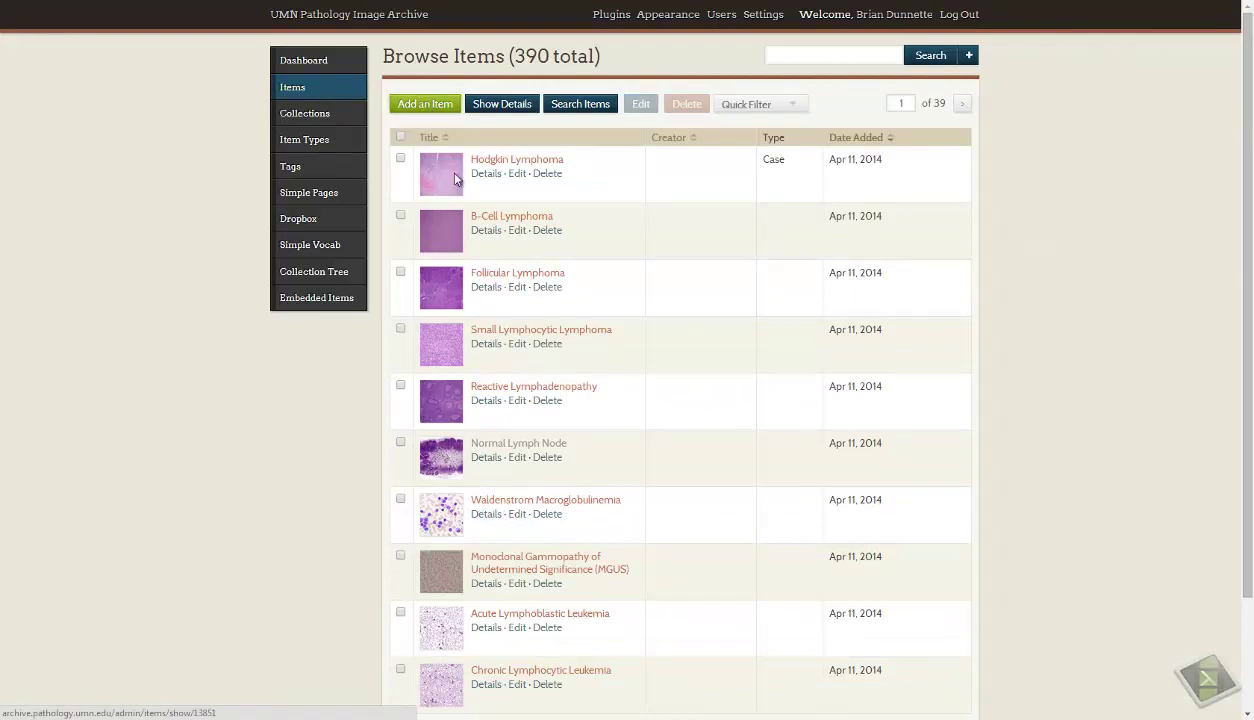
{"action": "left_click", "coordinate": [436, 105]}
{"action": "left_click", "coordinate": [576, 250]}
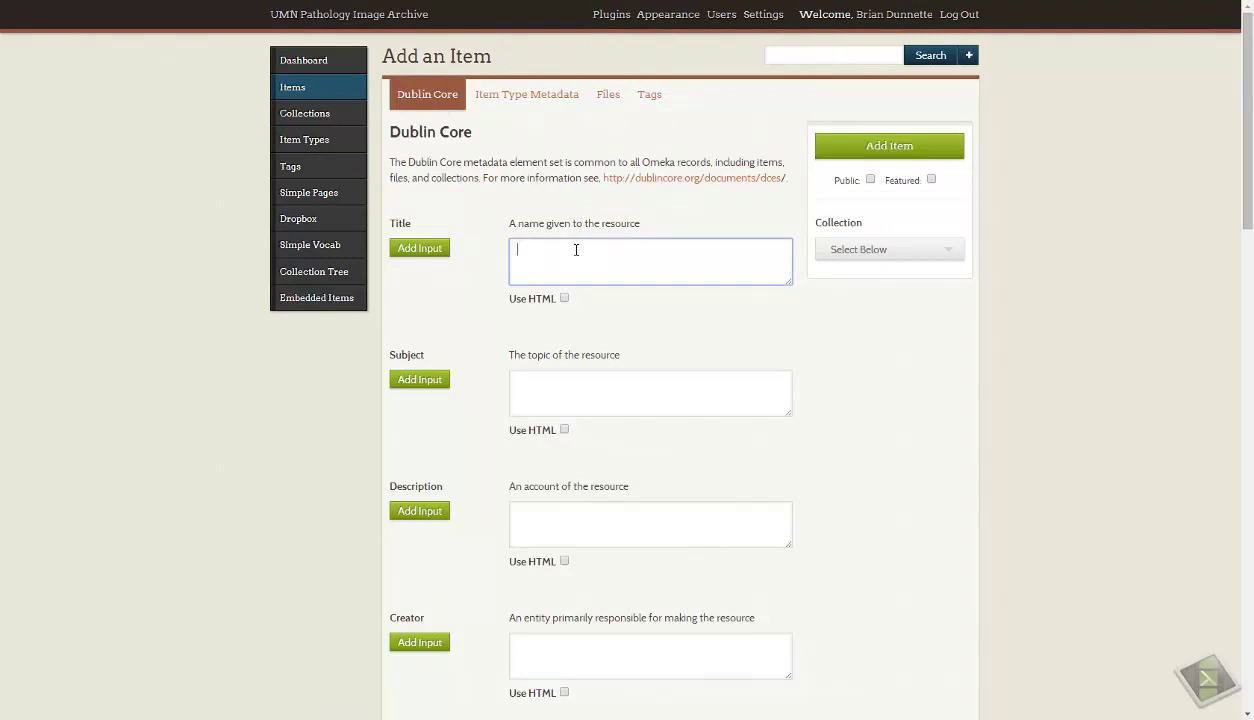
{"action": "type", "text": "Normal Lymph Node"}
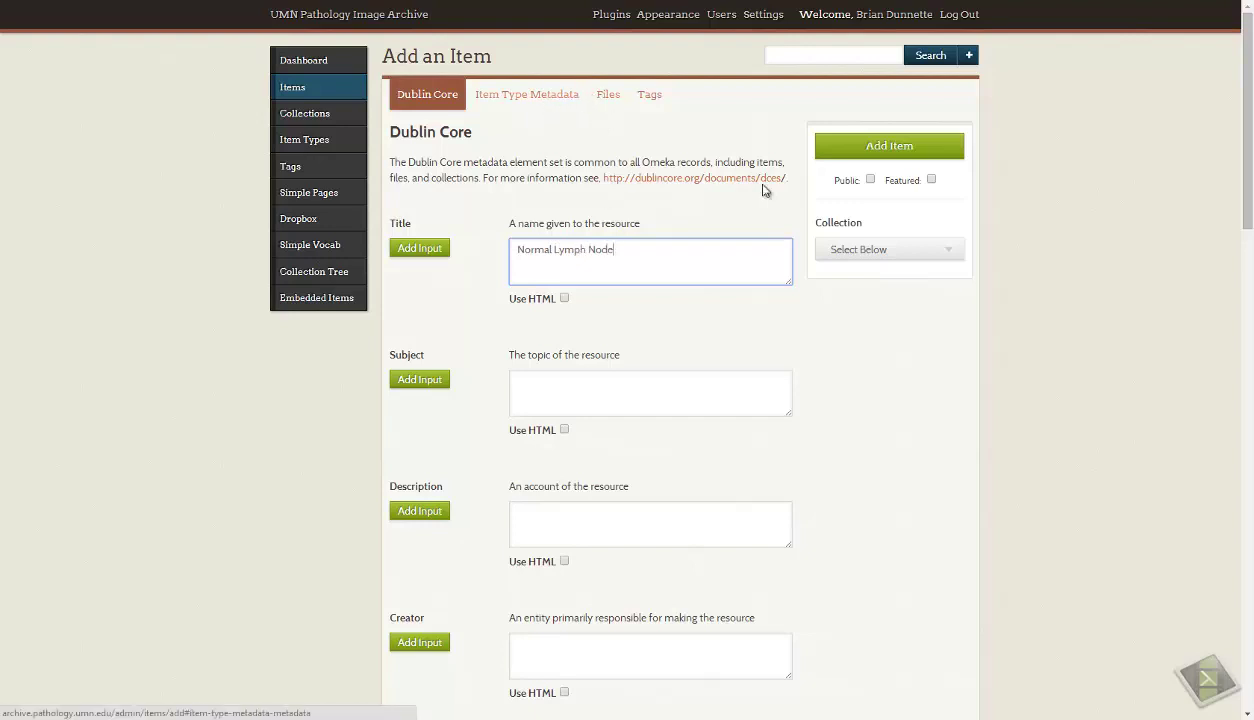
{"action": "left_click", "coordinate": [870, 180]}
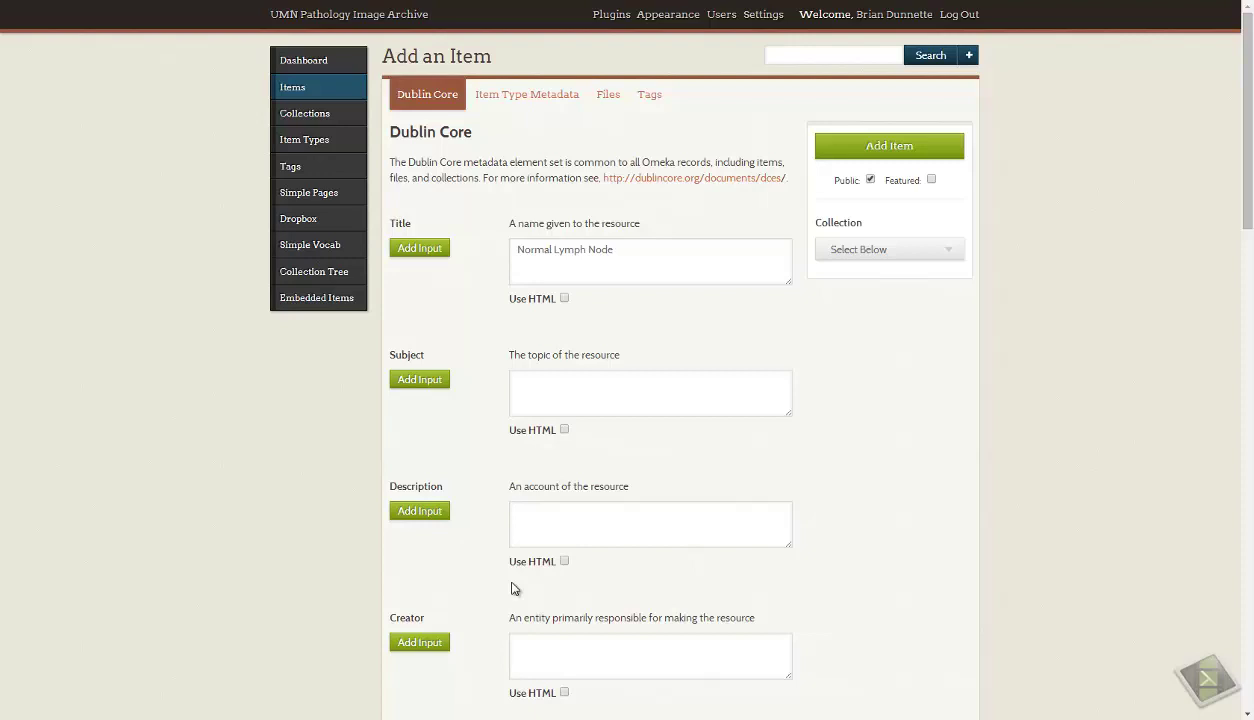
{"action": "left_click", "coordinate": [856, 252]}
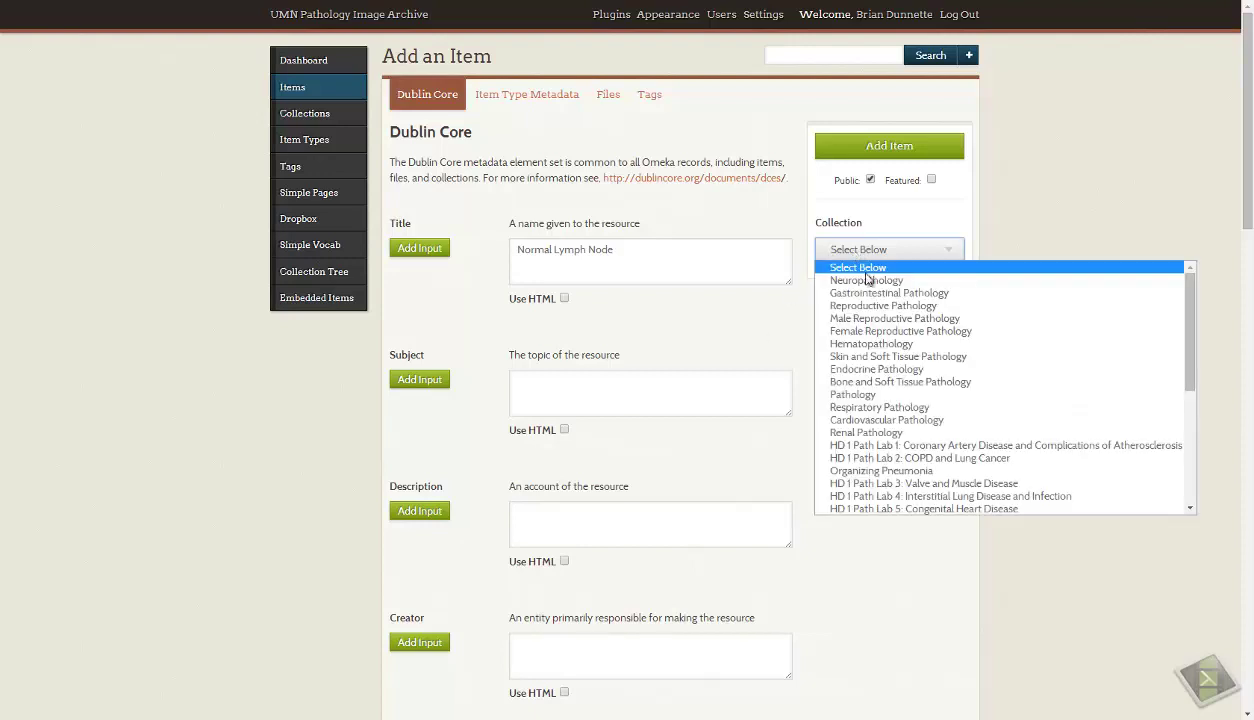
{"action": "left_click_drag", "start_coordinate": [1195, 381], "coordinate": [1171, 496]}
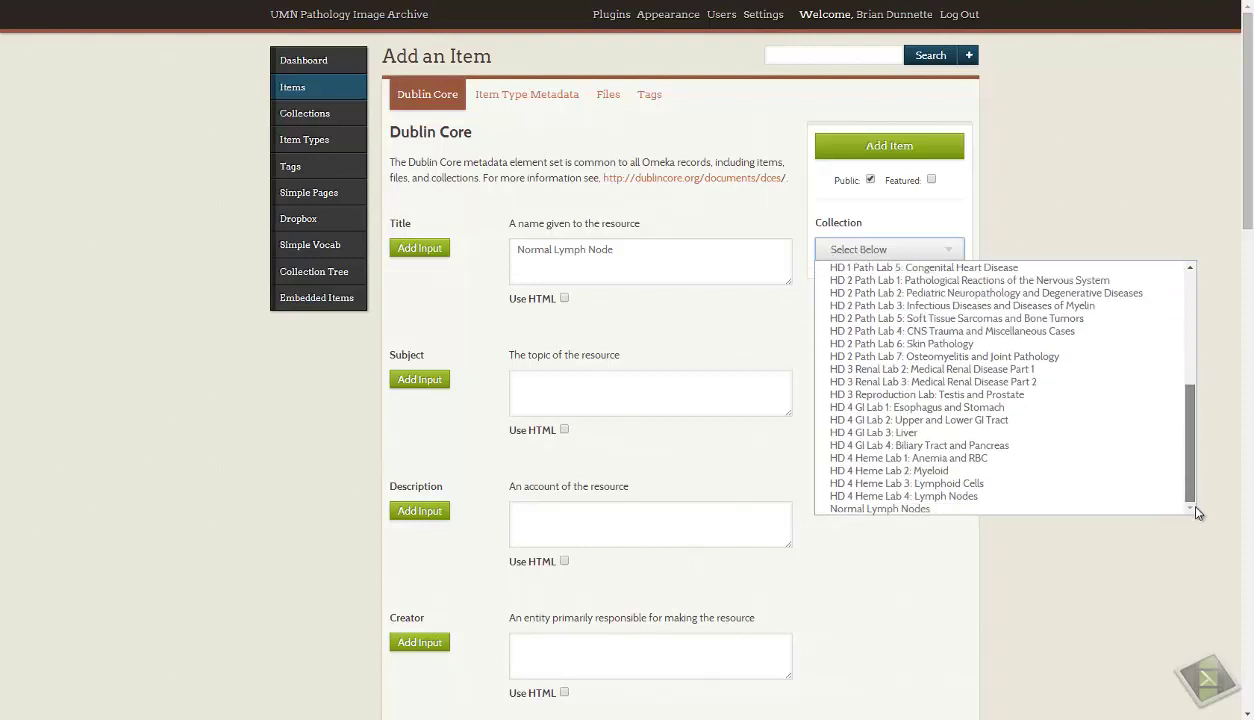
{"action": "left_click", "coordinate": [957, 510]}
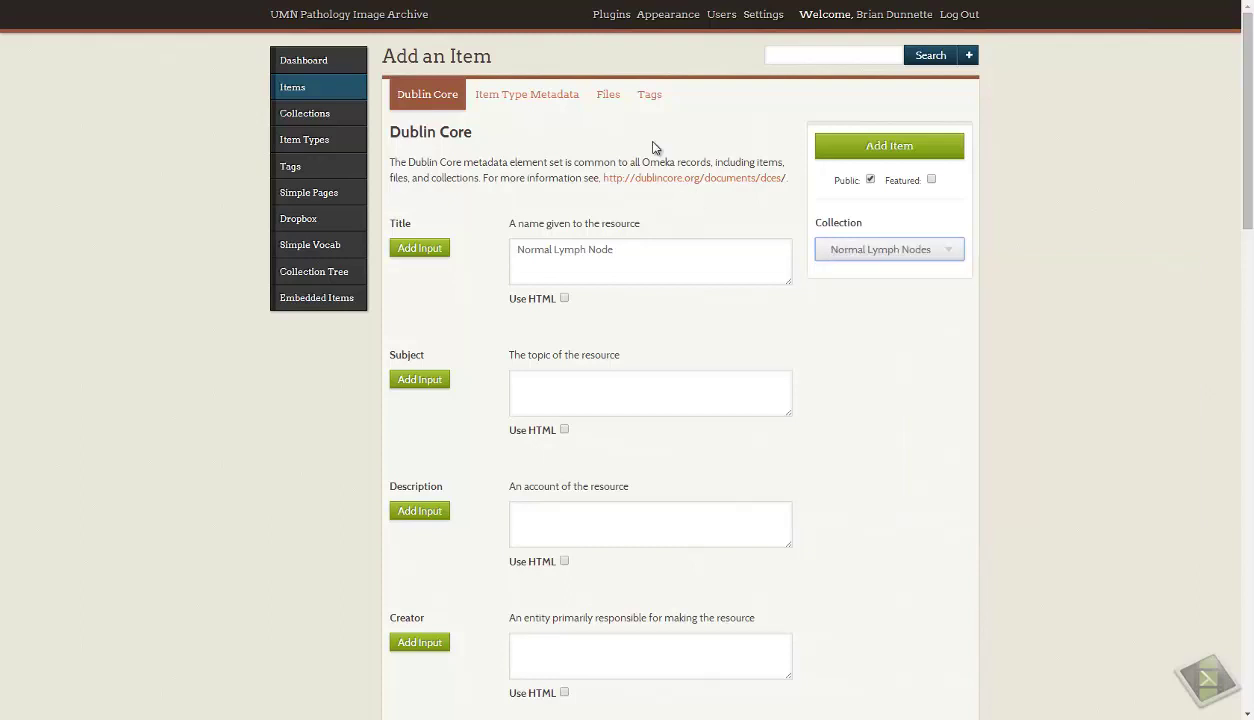
Attach image1.jpg from the LabMed heme- lymph nodes image folder as the item's first file
{"action": "left_click", "coordinate": [609, 96]}
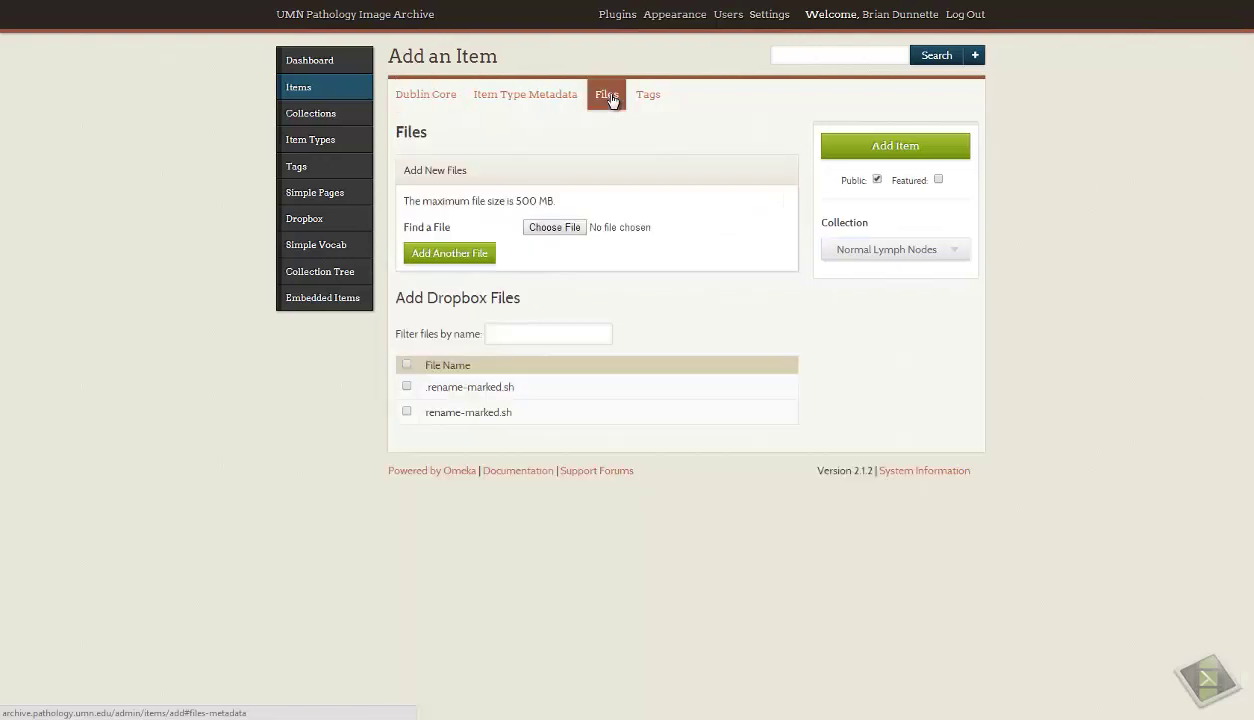
{"action": "left_click", "coordinate": [556, 229]}
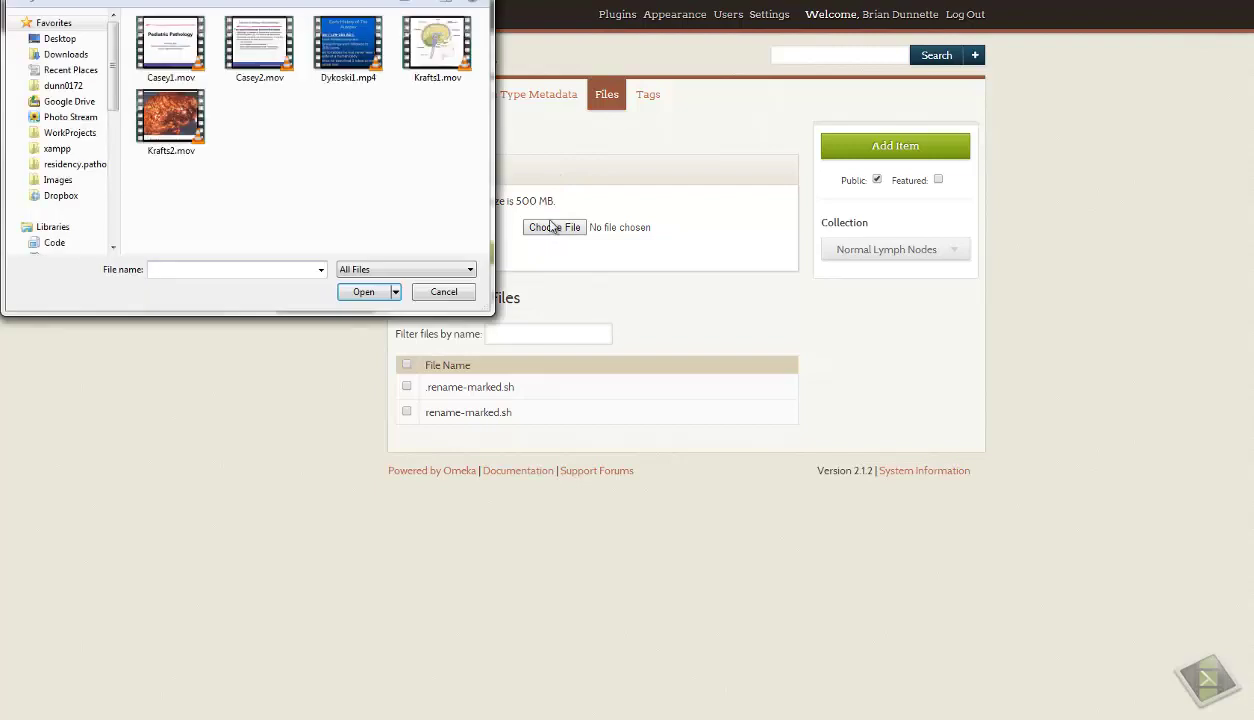
{"action": "left_click", "coordinate": [113, 143]}
{"action": "left_click_drag", "start_coordinate": [113, 143], "coordinate": [118, 160]}
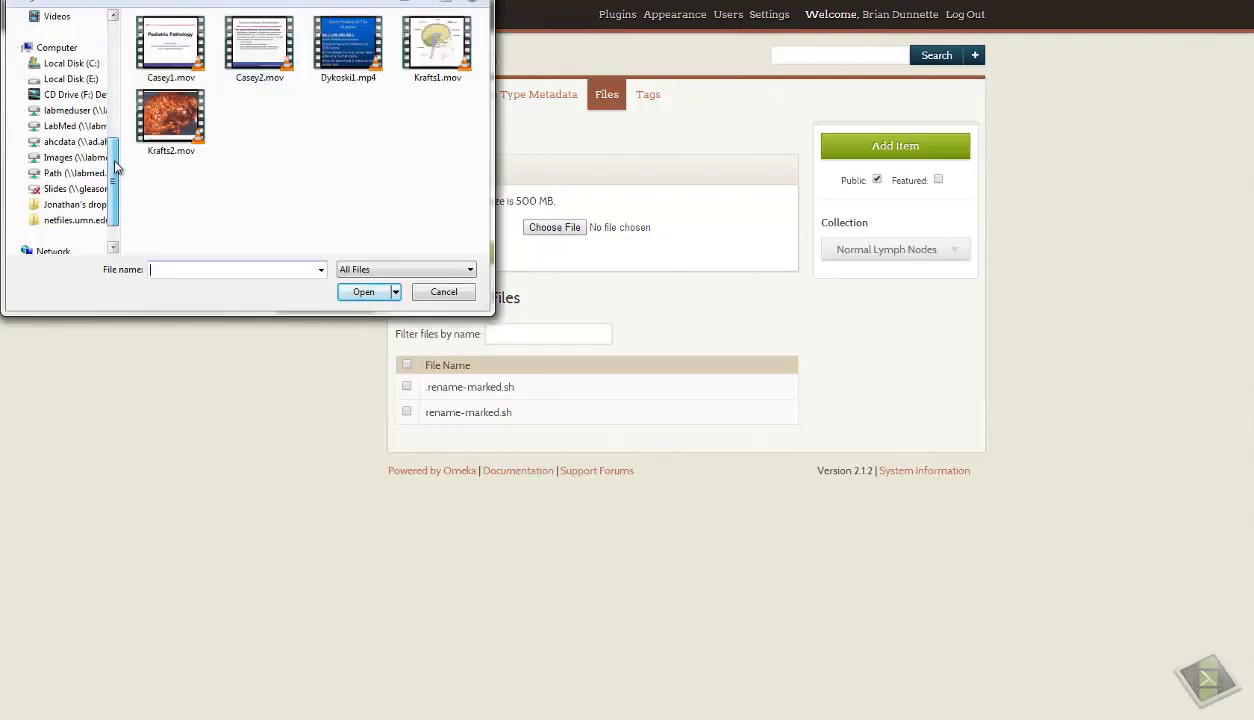
{"action": "left_click", "coordinate": [68, 134]}
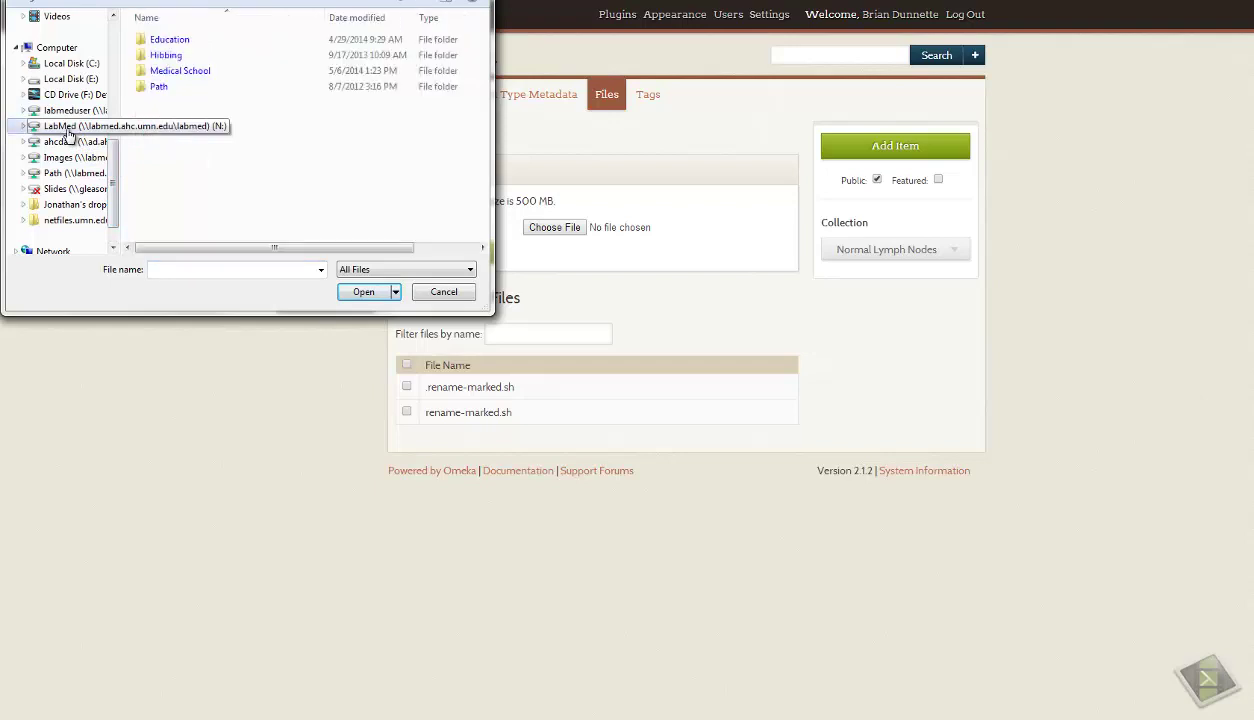
{"action": "double_click", "coordinate": [153, 82]}
{"action": "double_click", "coordinate": [160, 40]}
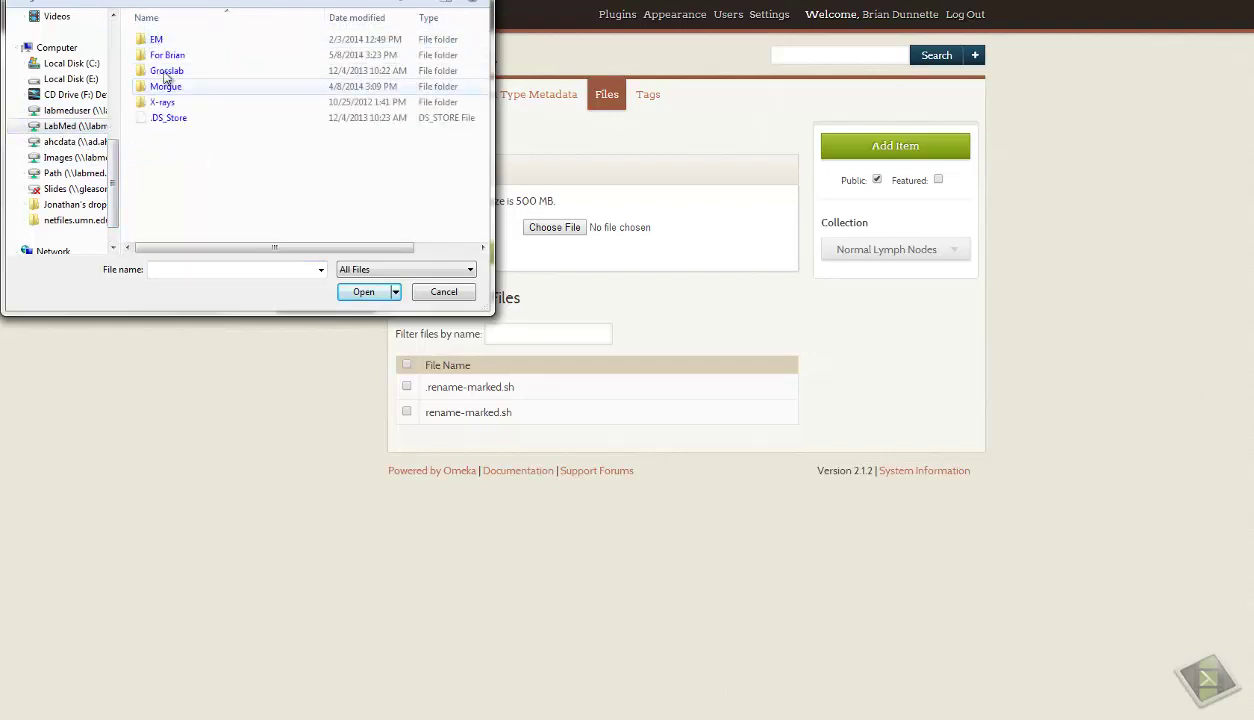
{"action": "double_click", "coordinate": [163, 55]}
{"action": "double_click", "coordinate": [166, 88]}
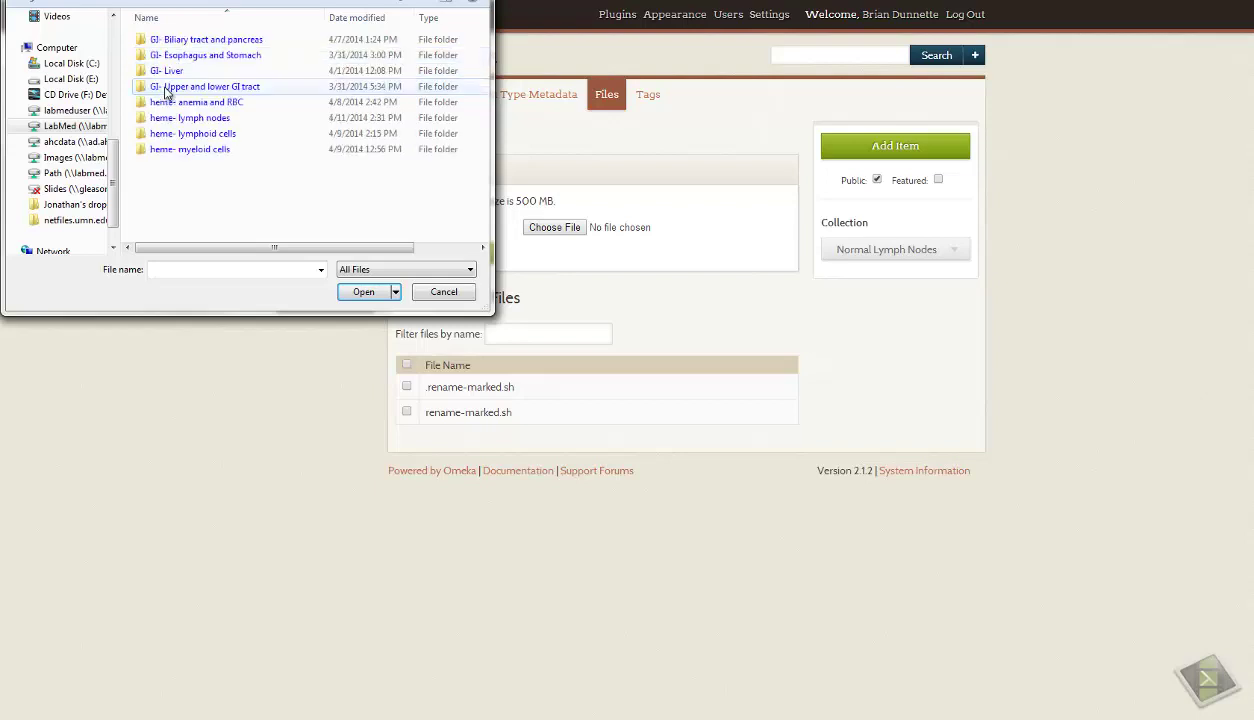
{"action": "left_click", "coordinate": [193, 120]}
{"action": "double_click", "coordinate": [193, 120]}
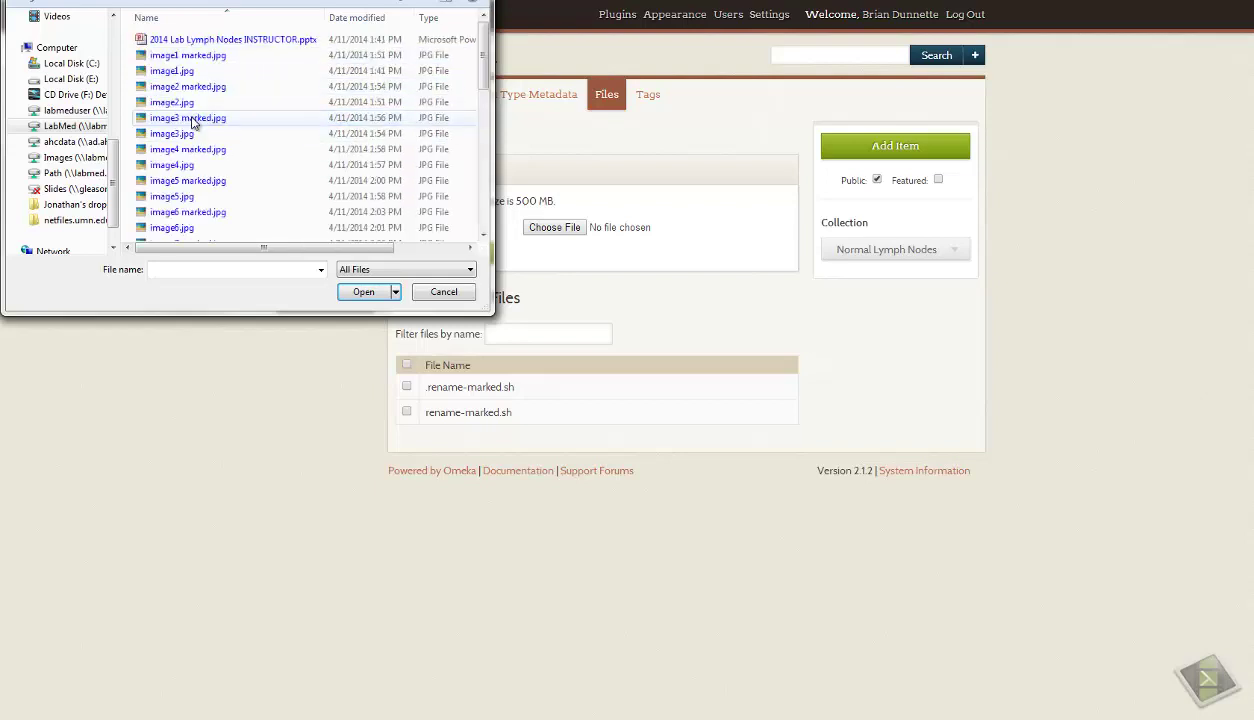
{"action": "double_click", "coordinate": [186, 73]}
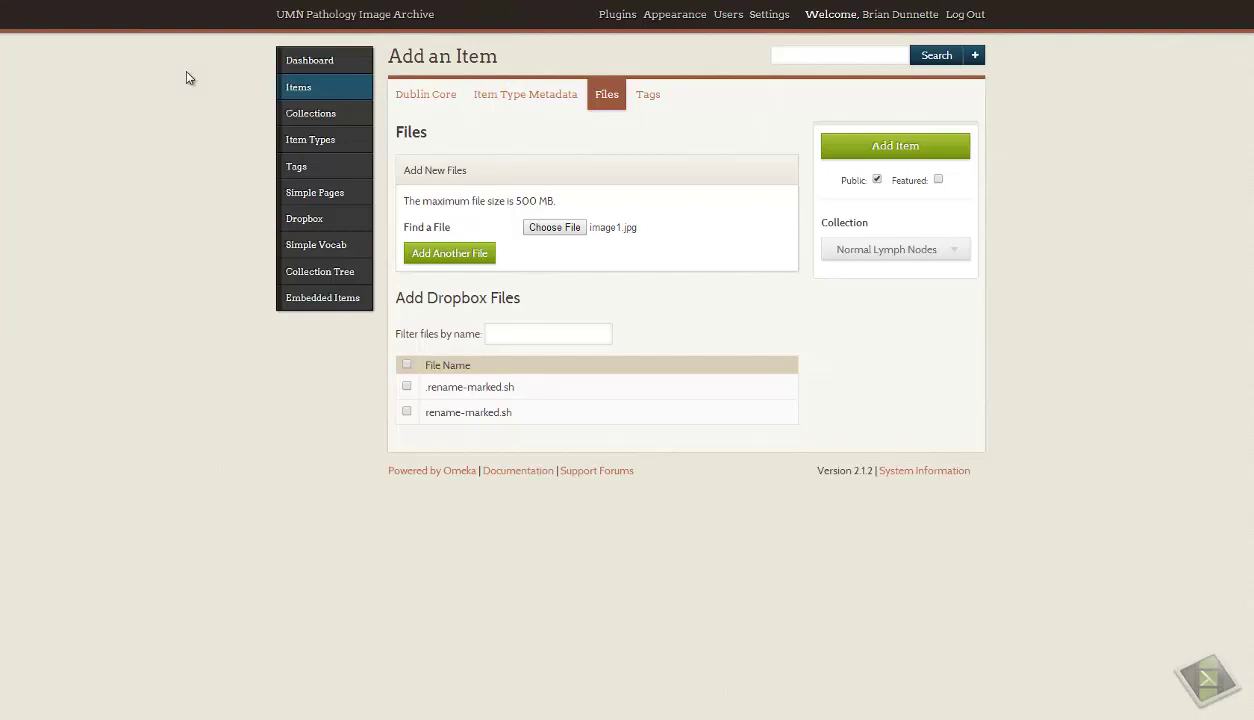
Add a second file slot and attach image1 marked.jpg
{"action": "left_click", "coordinate": [482, 256]}
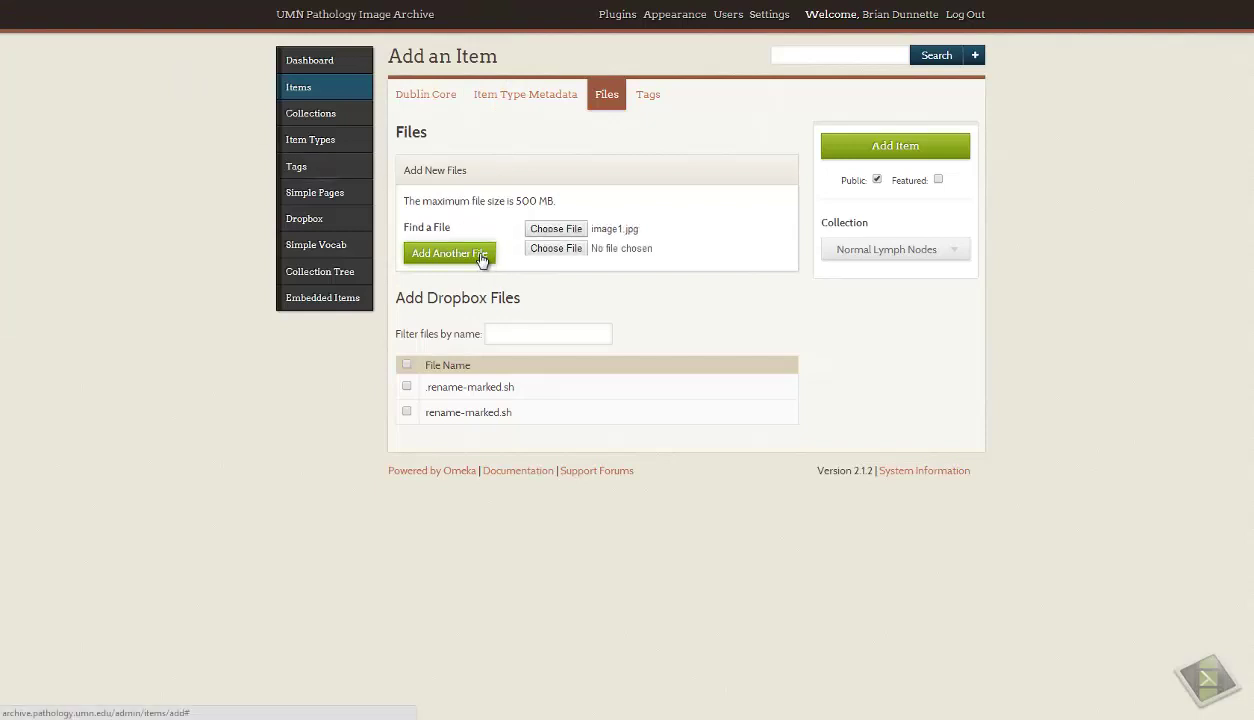
{"action": "left_click", "coordinate": [570, 249]}
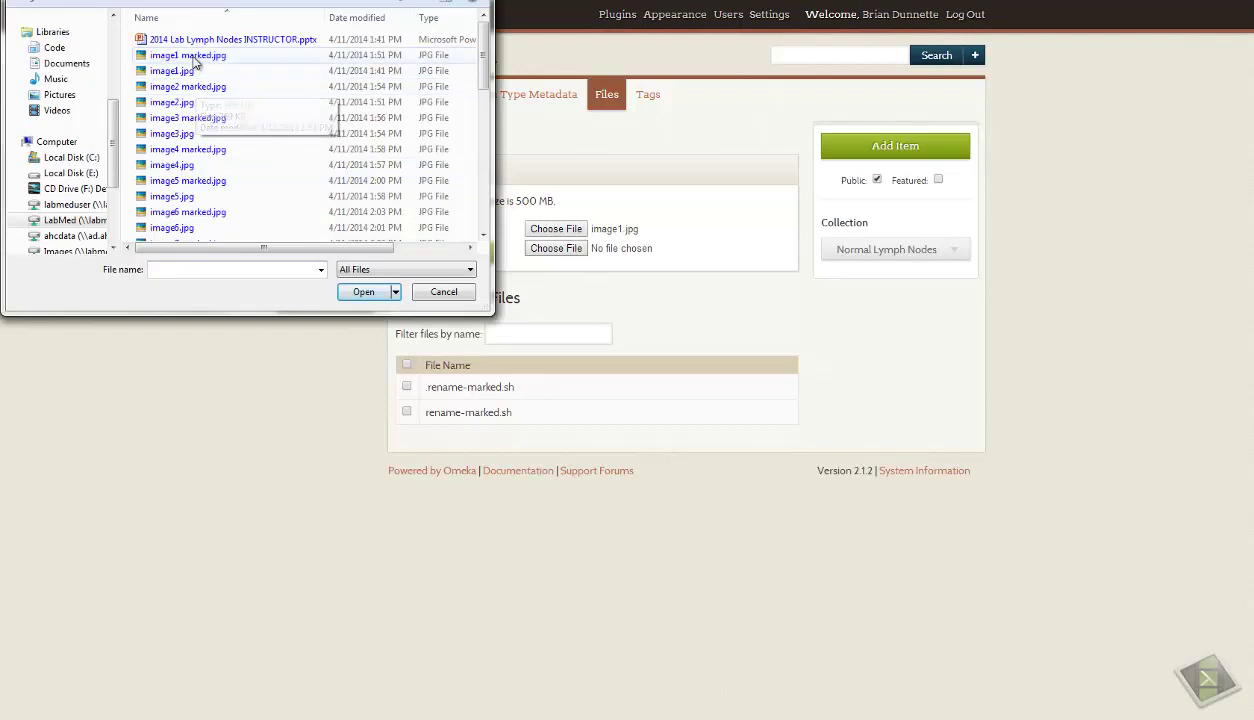
{"action": "double_click", "coordinate": [190, 57]}
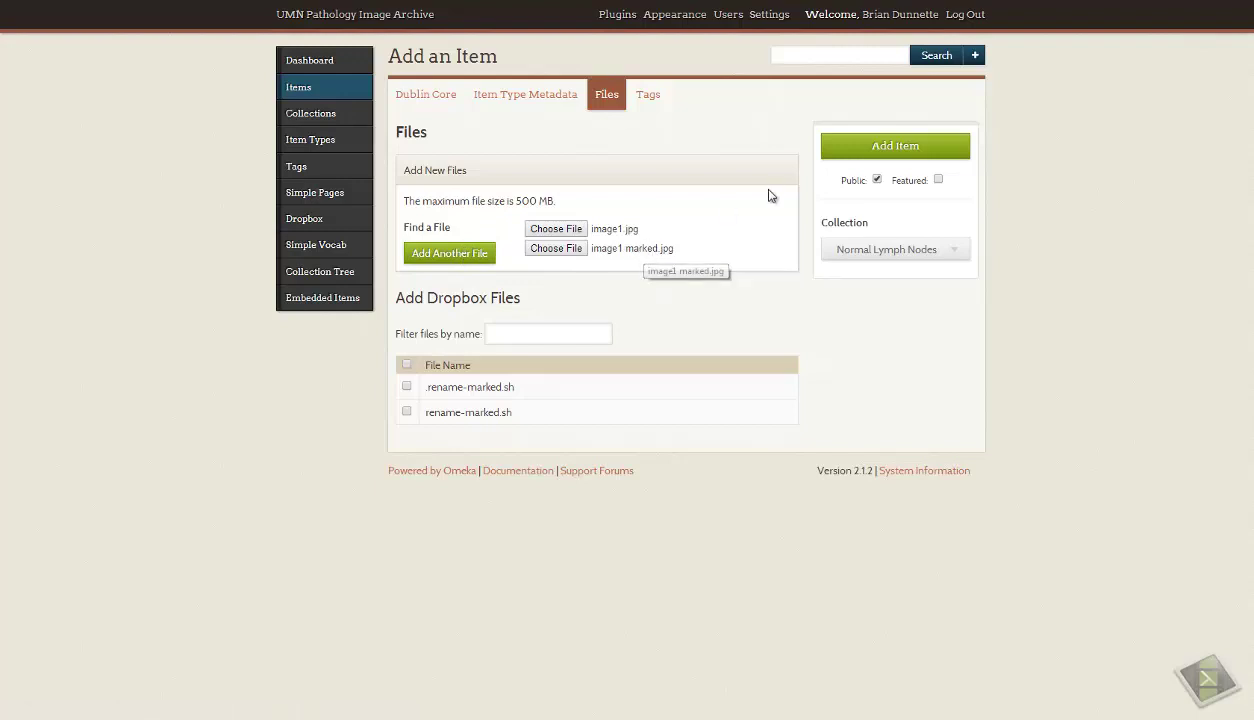
Save the item with both images, open it, and view the plain image1.jpg
{"action": "left_click", "coordinate": [857, 150]}
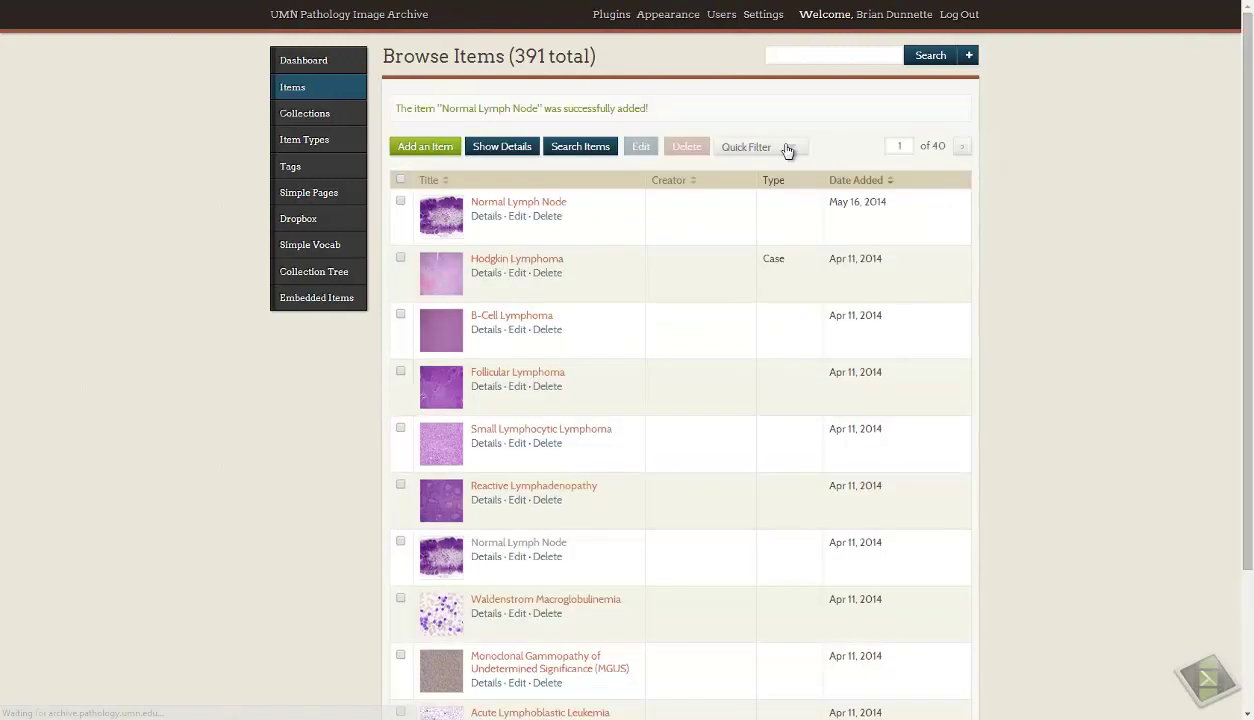
{"action": "left_click", "coordinate": [515, 203]}
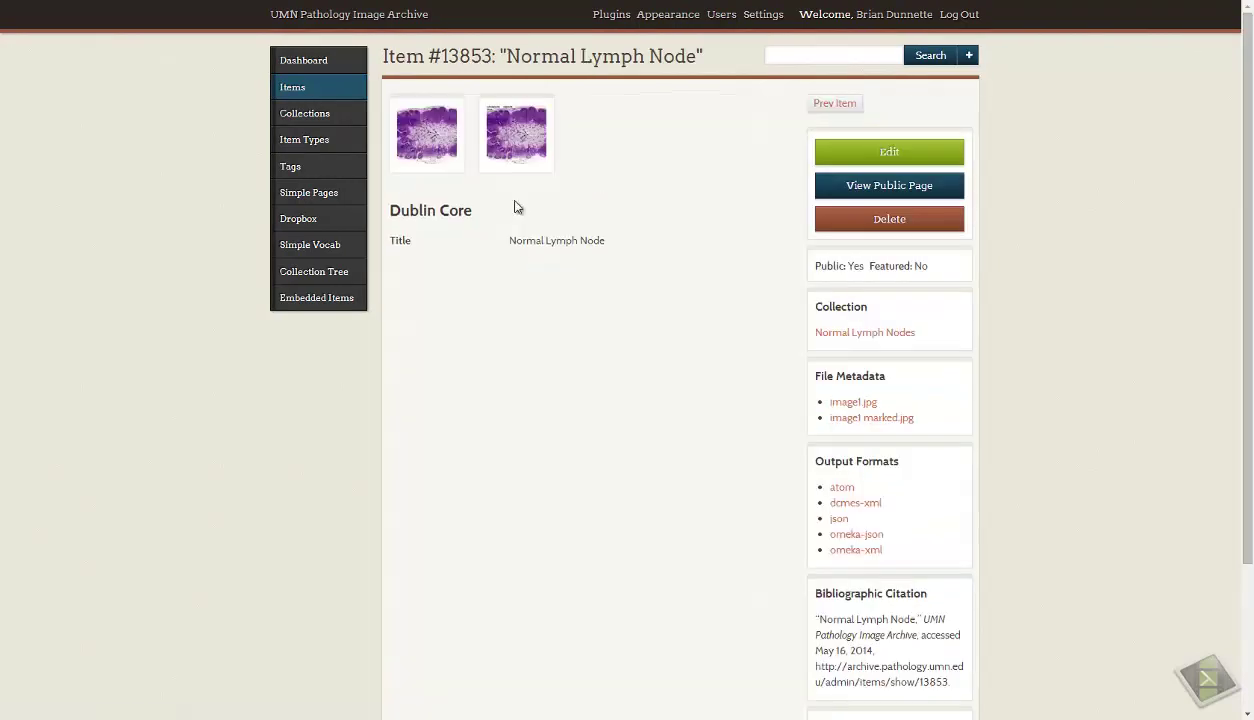
{"action": "left_click", "coordinate": [411, 145]}
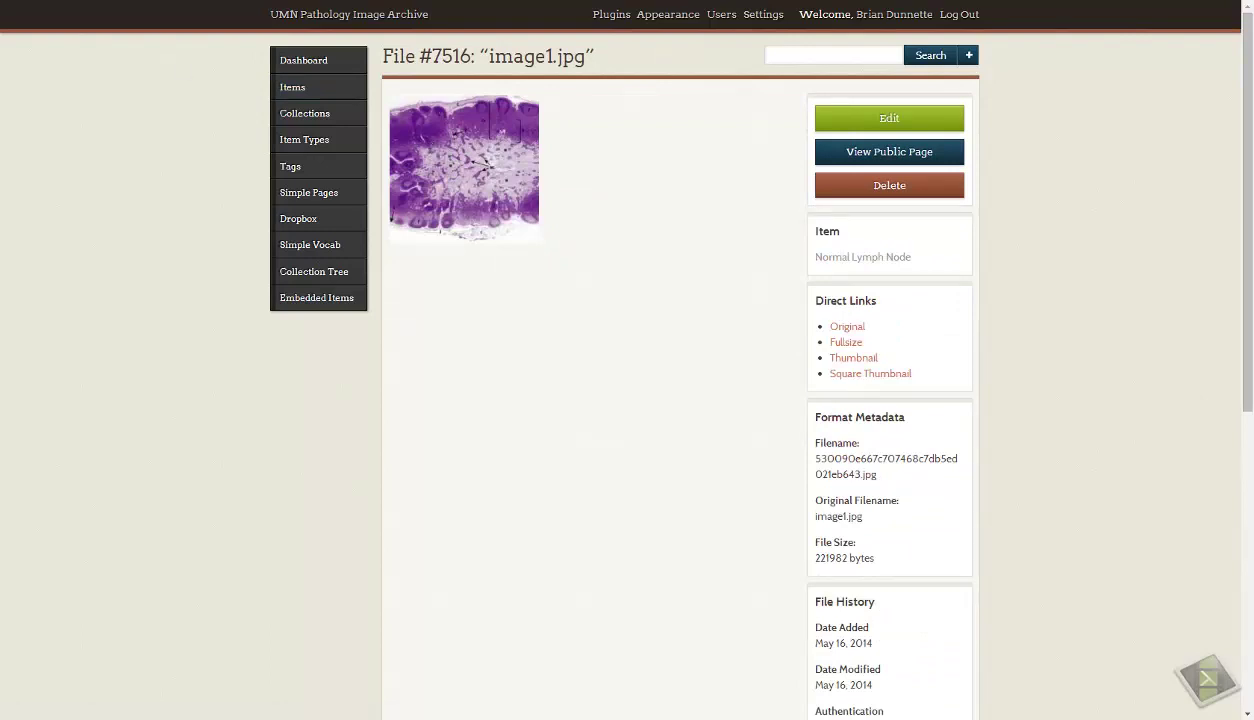
{"action": "key", "text": "alt+Left"}
View image1 marked.jpg at full size, then recheck image1.jpg and go back
{"action": "left_click", "coordinate": [514, 138]}
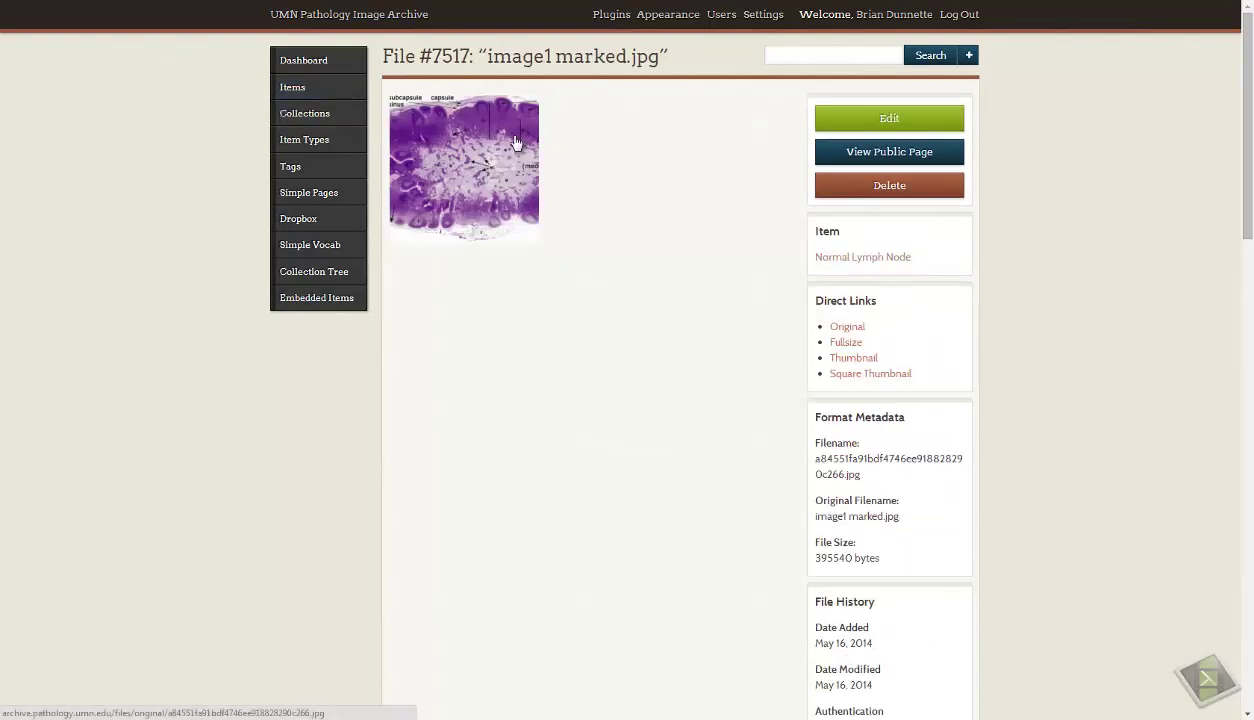
{"action": "left_click", "coordinate": [460, 160]}
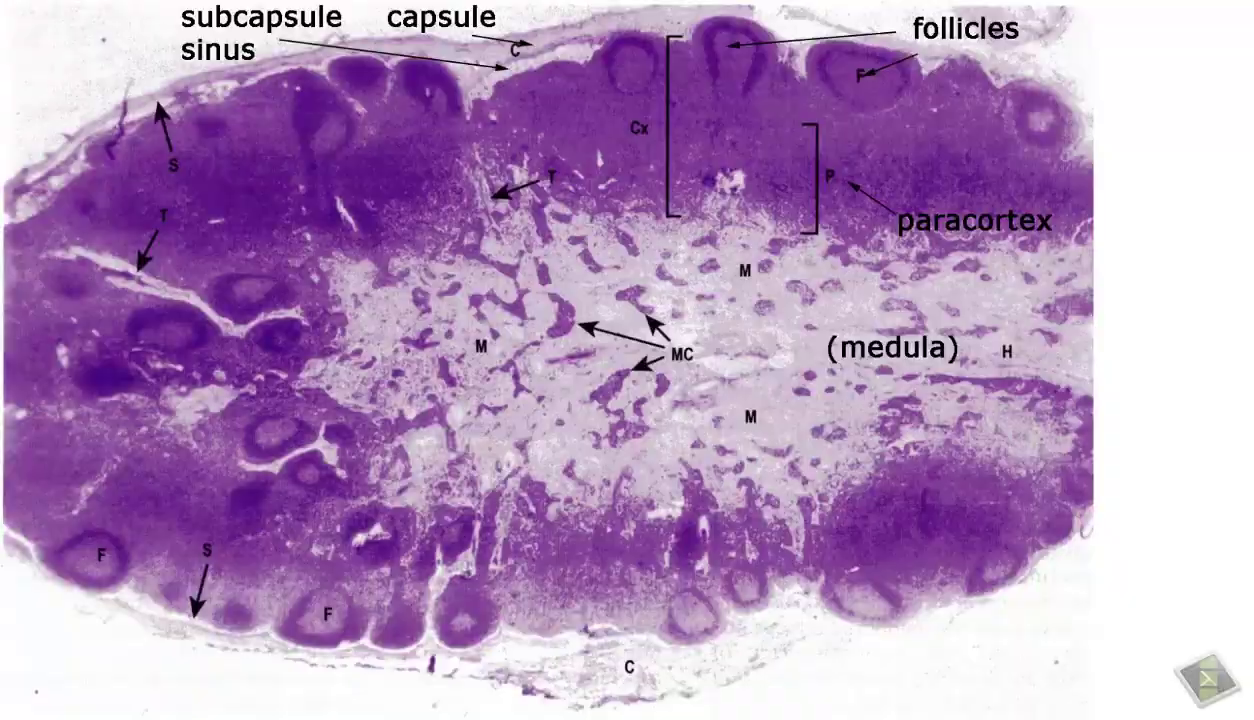
{"action": "key", "text": "alt+Left"}
{"action": "key", "text": "alt+Left"}
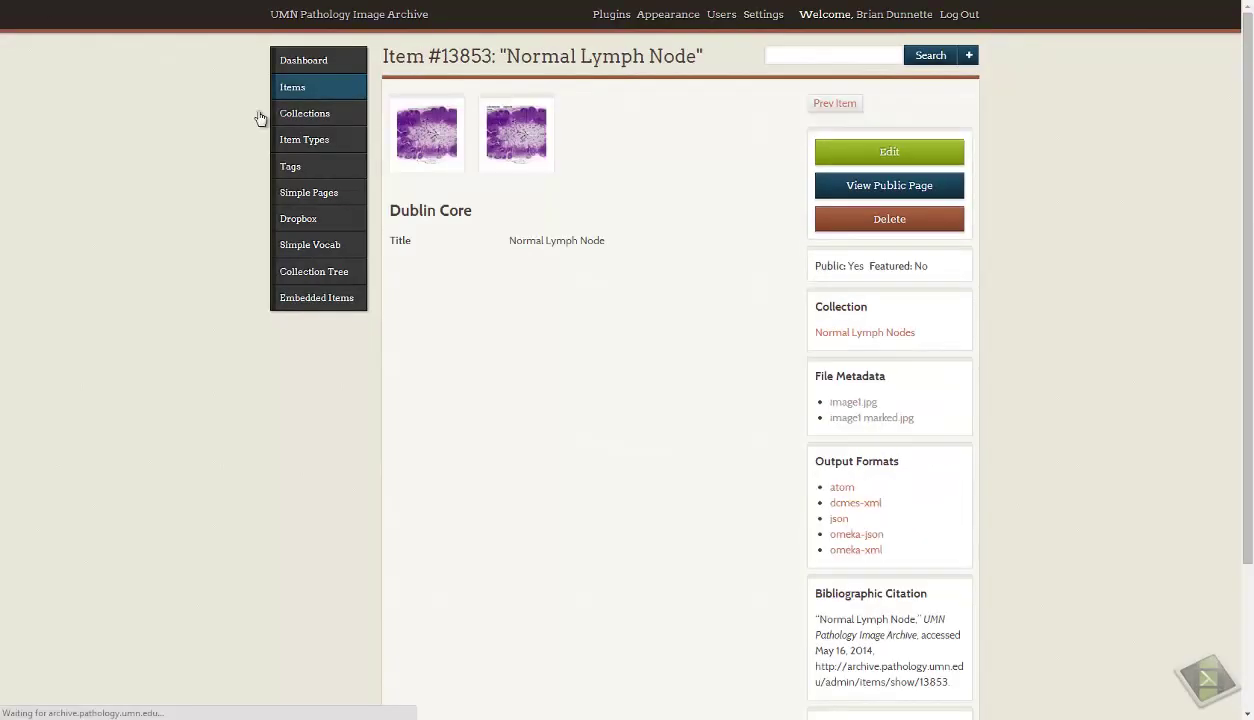
{"action": "left_click", "coordinate": [414, 158]}
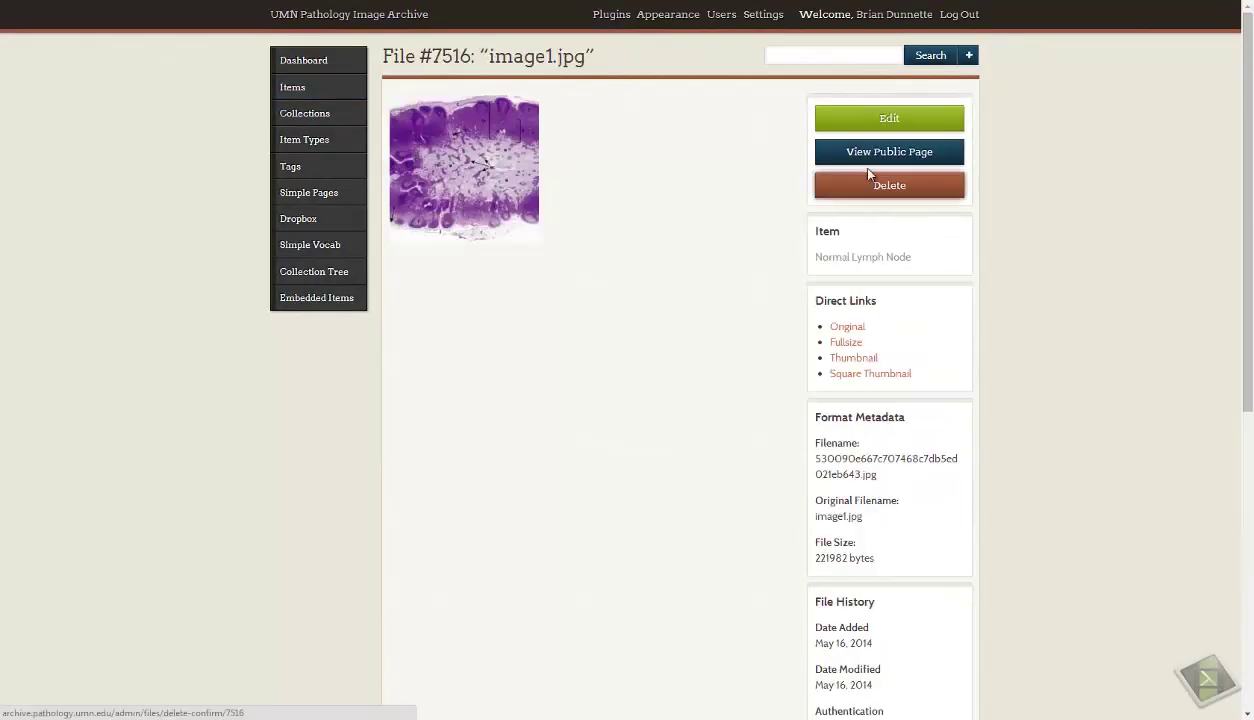
{"action": "left_click", "coordinate": [886, 118]}
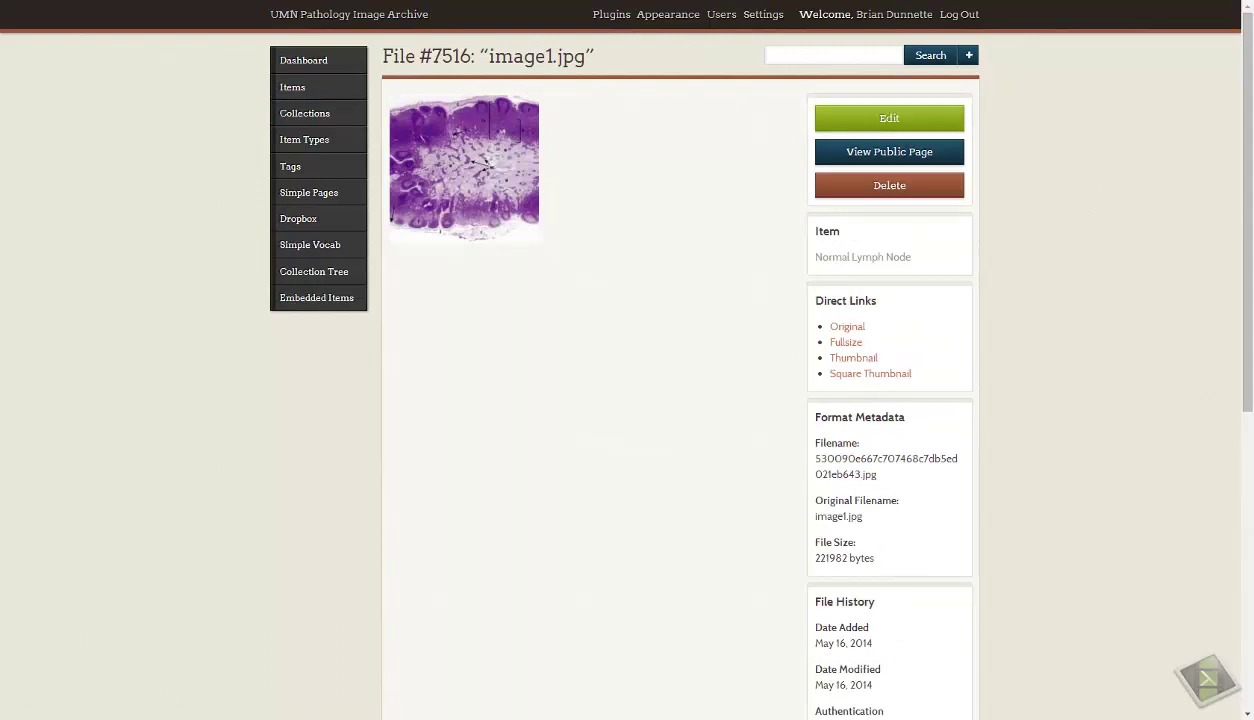
{"action": "key", "text": "alt+Left"}
{"action": "key", "text": "alt+Left"}
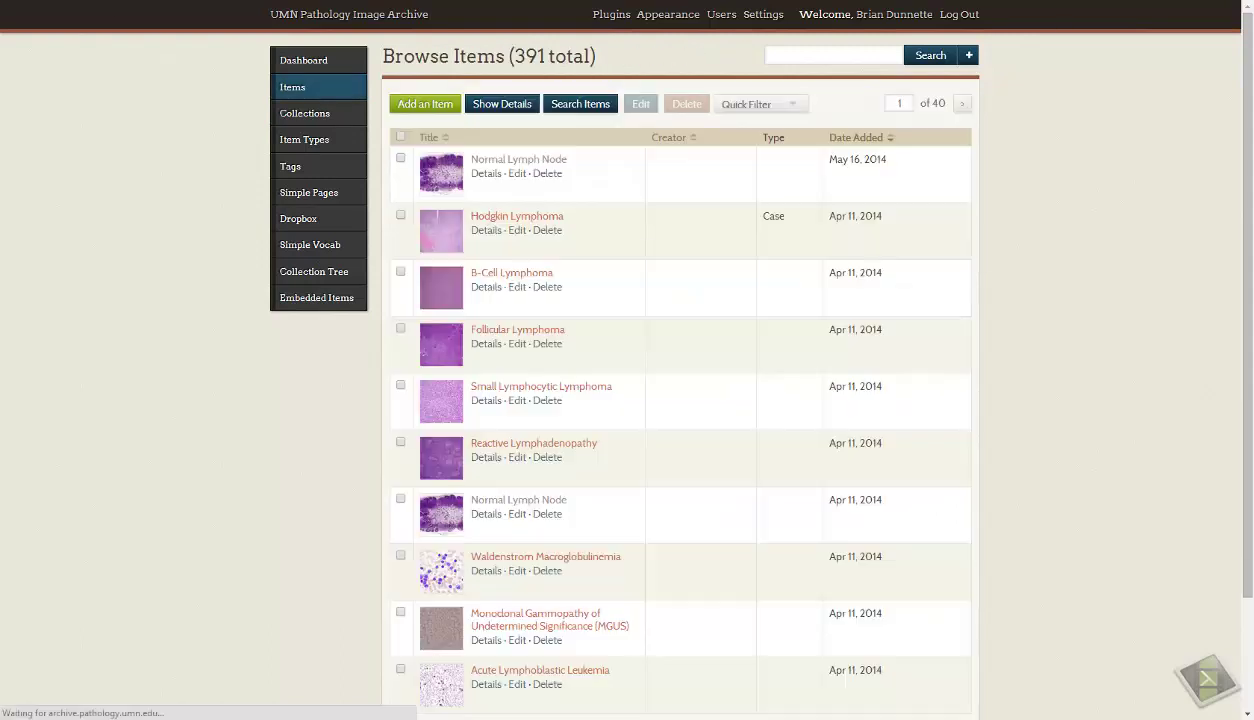
Copy the follicle caption from the older Normal Lymph Node item's file metadata
{"action": "left_click", "coordinate": [535, 502]}
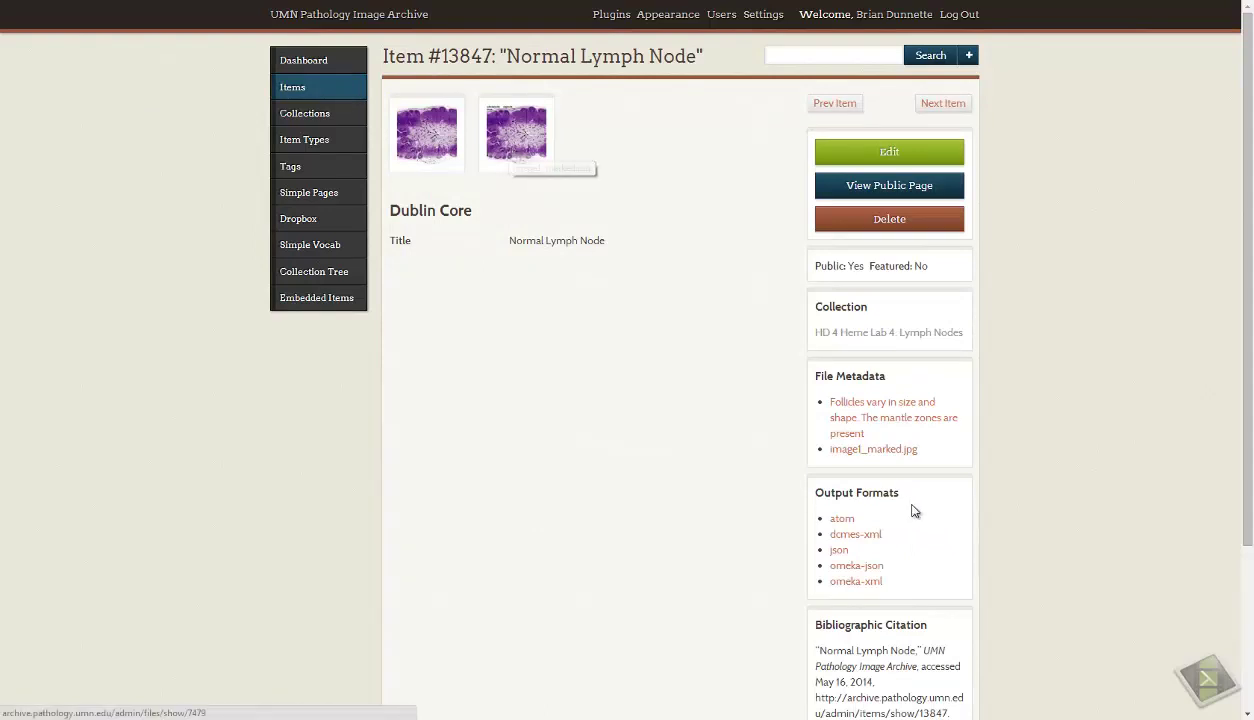
{"action": "left_click_drag", "start_coordinate": [828, 404], "coordinate": [862, 432]}
{"action": "key", "text": "ctrl+c"}
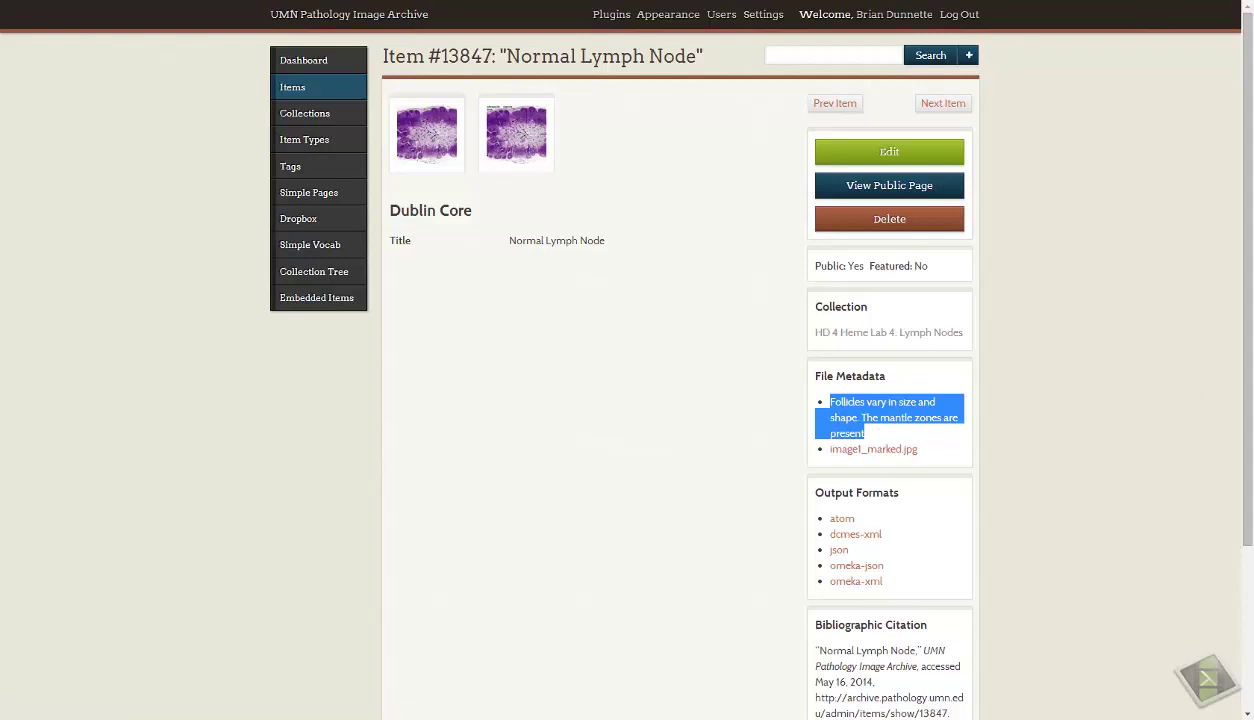
{"action": "key", "text": "alt+Left"}
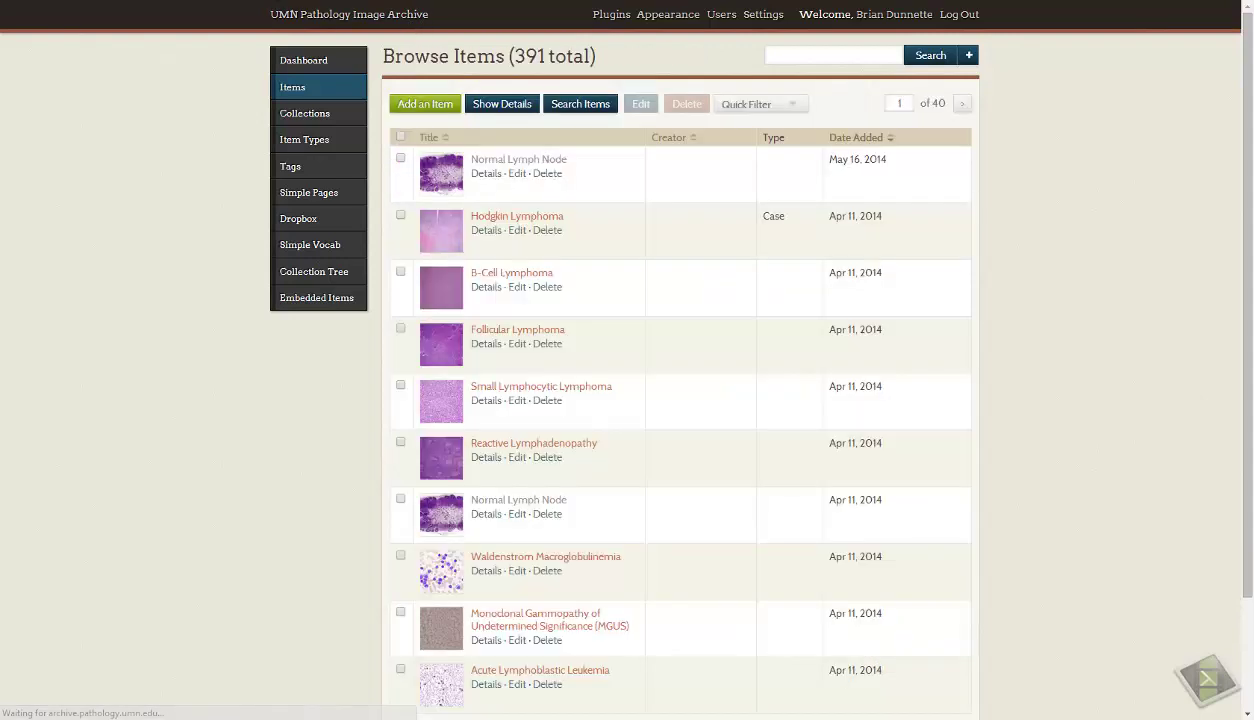
Open the Edit File form for the new item's image1.jpg
{"action": "left_click", "coordinate": [488, 165]}
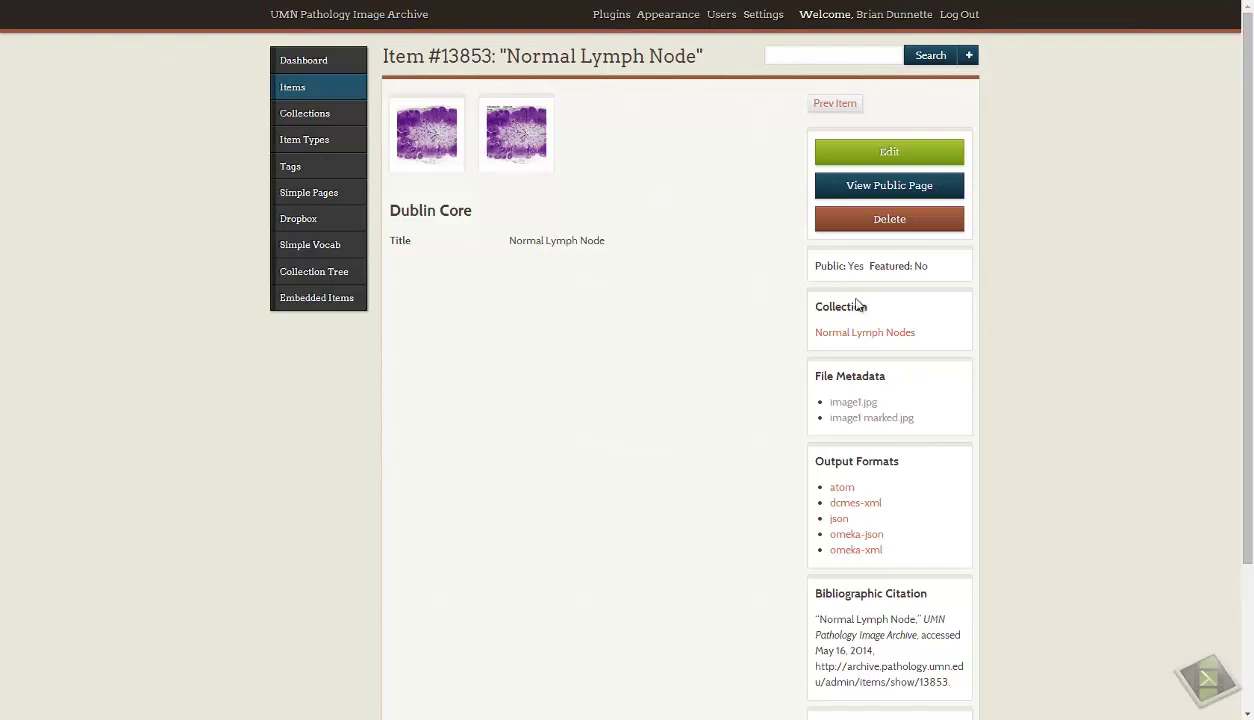
{"action": "left_click", "coordinate": [418, 140]}
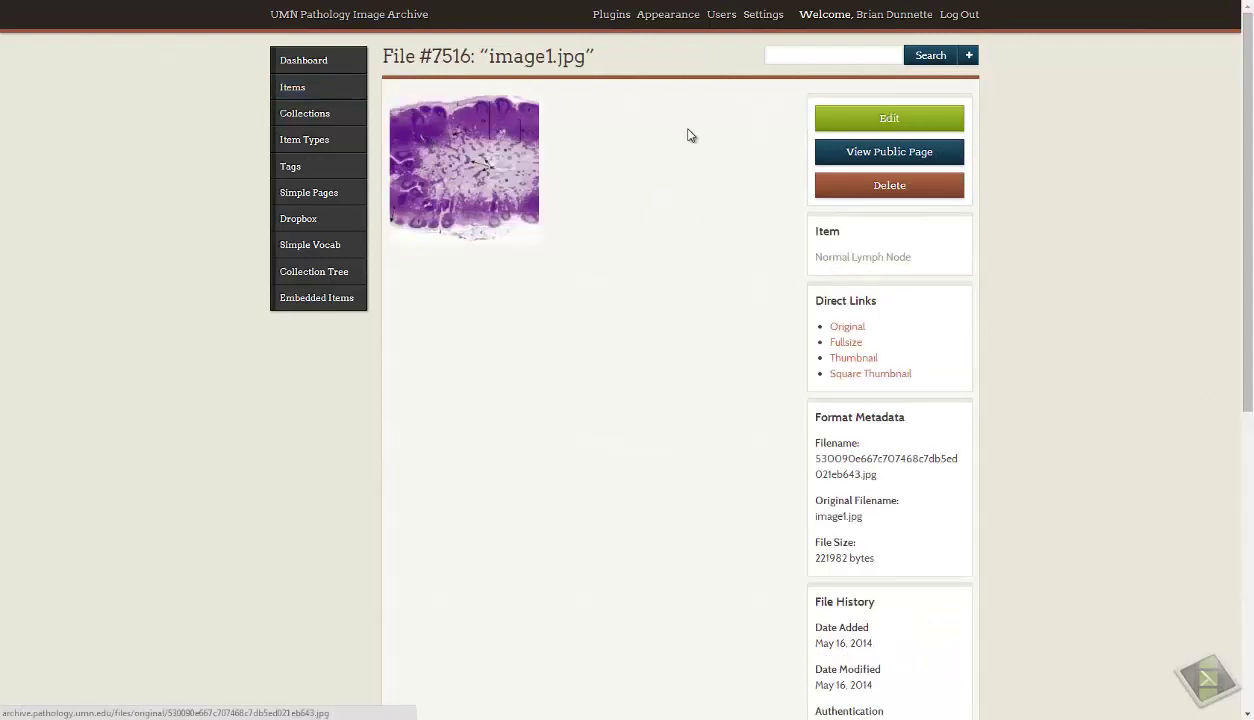
{"action": "left_click", "coordinate": [822, 128]}
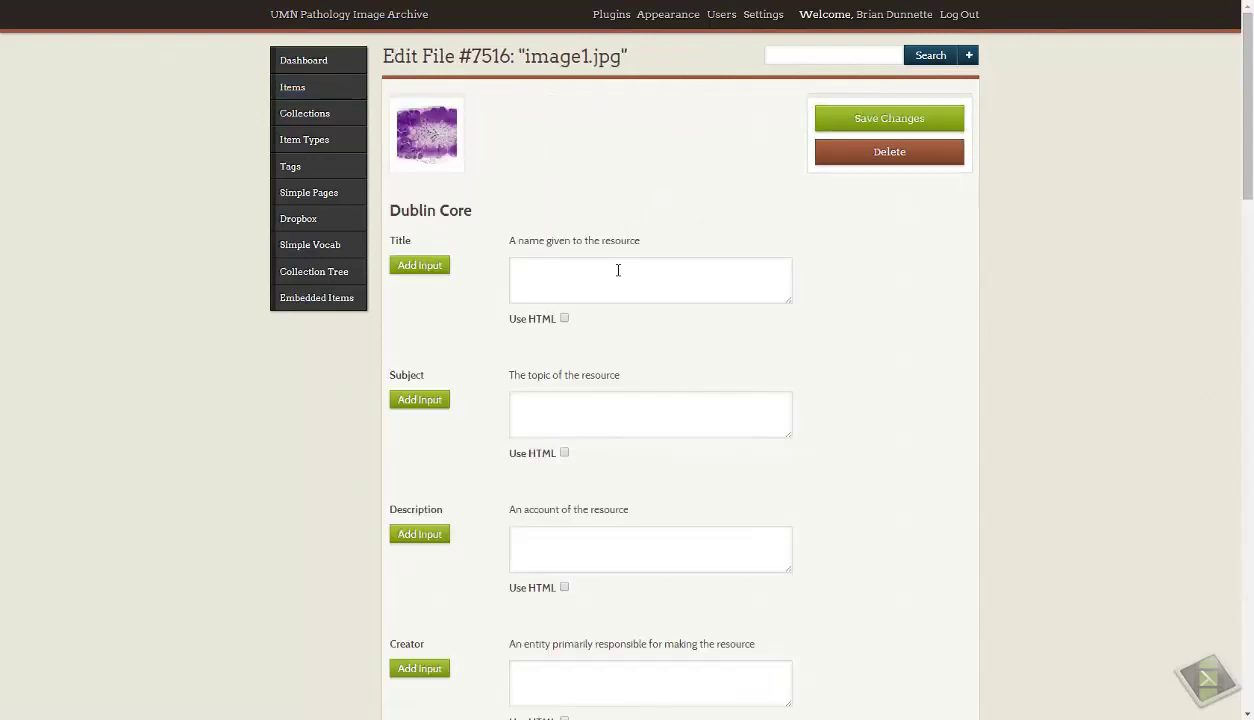
Paste the follicle caption as image1.jpg's Title, save, and go back to the item
{"action": "left_click", "coordinate": [617, 271]}
{"action": "key", "text": "ctrl+v"}
{"action": "left_click", "coordinate": [868, 120]}
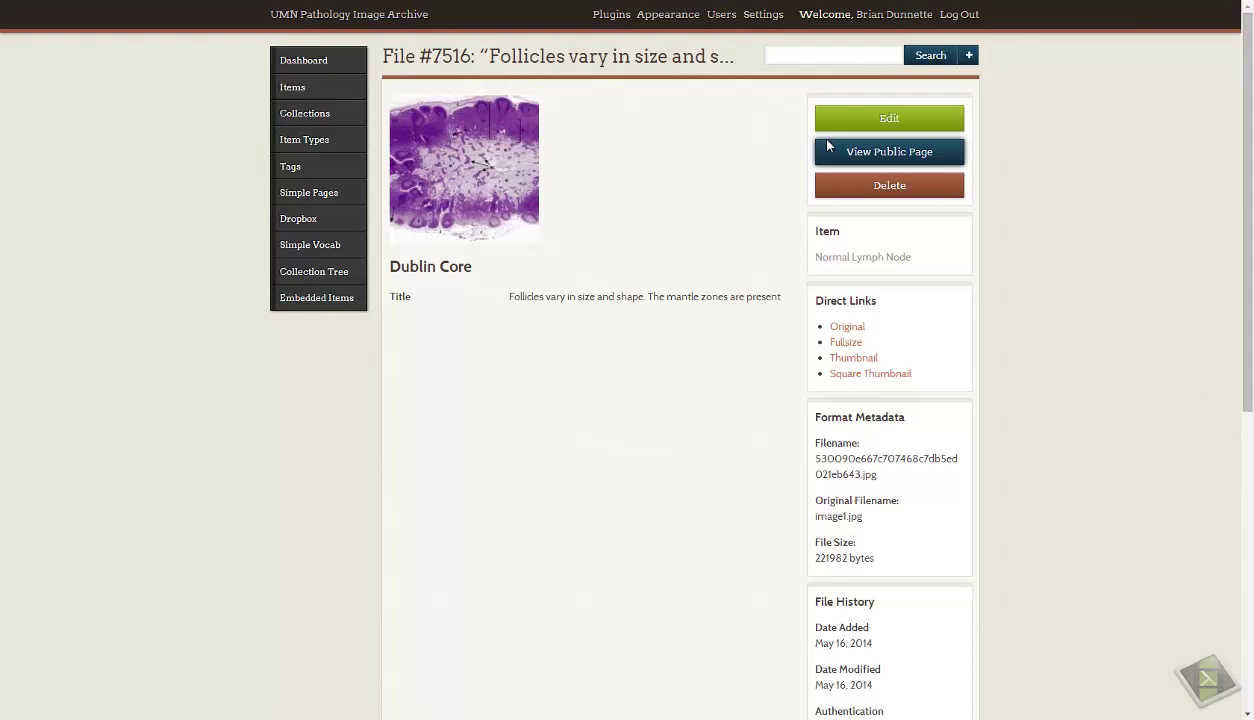
{"action": "left_click", "coordinate": [836, 266]}
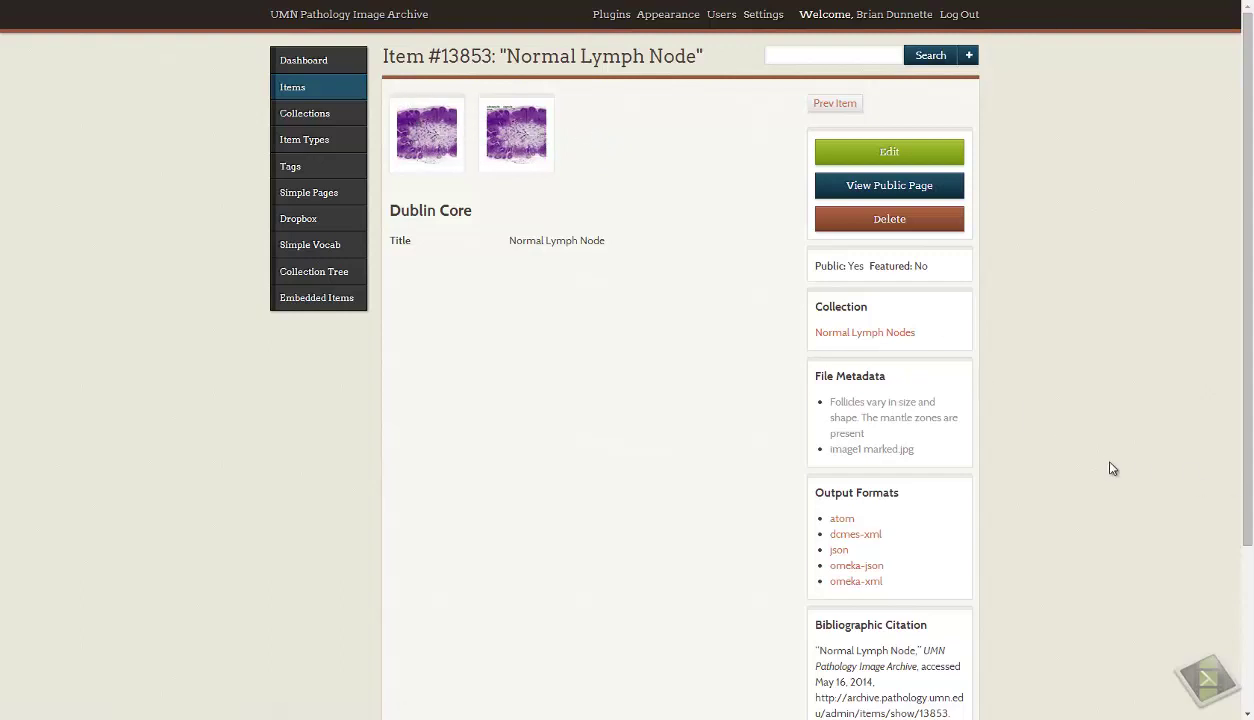
Switch to the Anki review window, shift it left, and maximize it
{"action": "key", "text": "alt+Tab"}
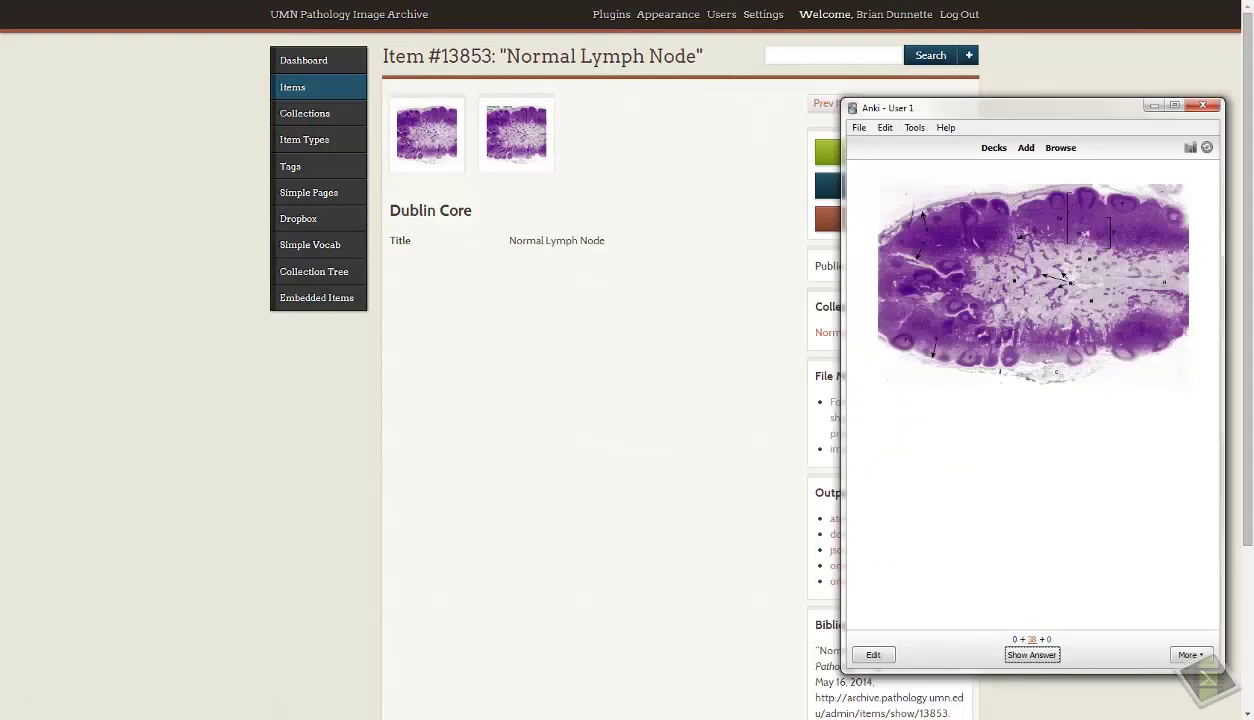
{"action": "left_click_drag", "start_coordinate": [1022, 103], "coordinate": [743, 69]}
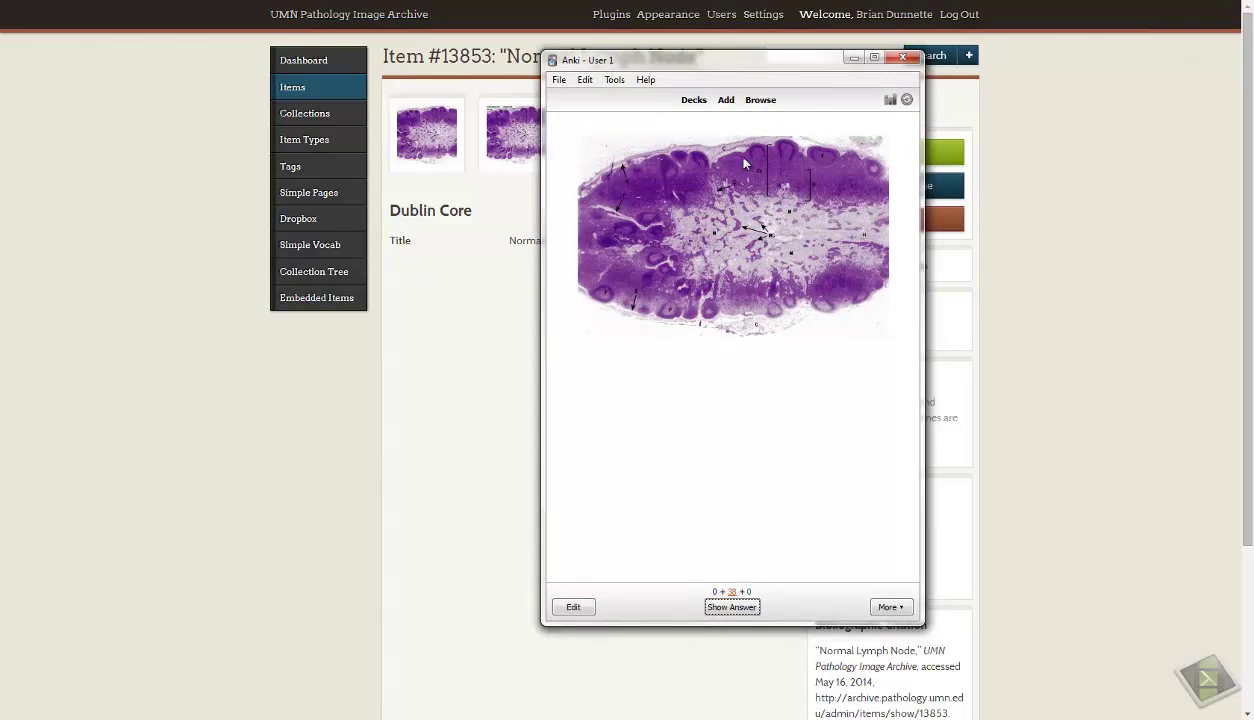
{"action": "left_click", "coordinate": [873, 57]}
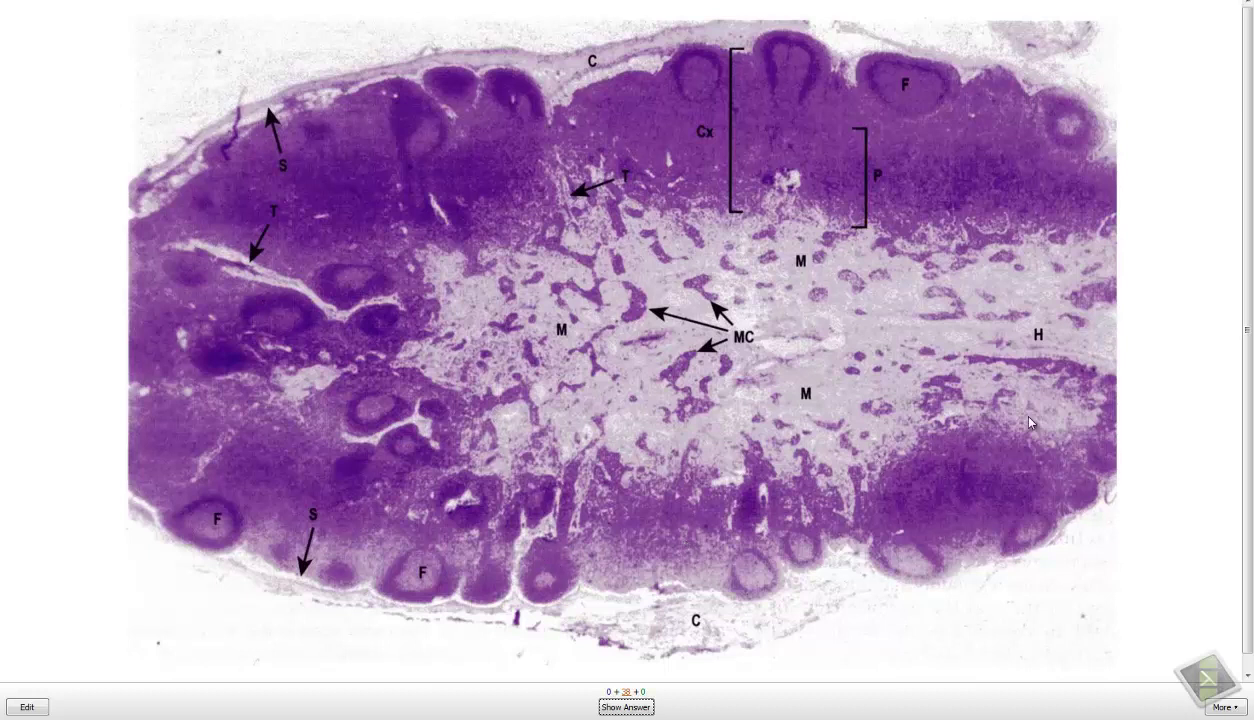
Reveal the answer side of the lymph node card
{"action": "left_click", "coordinate": [627, 707]}
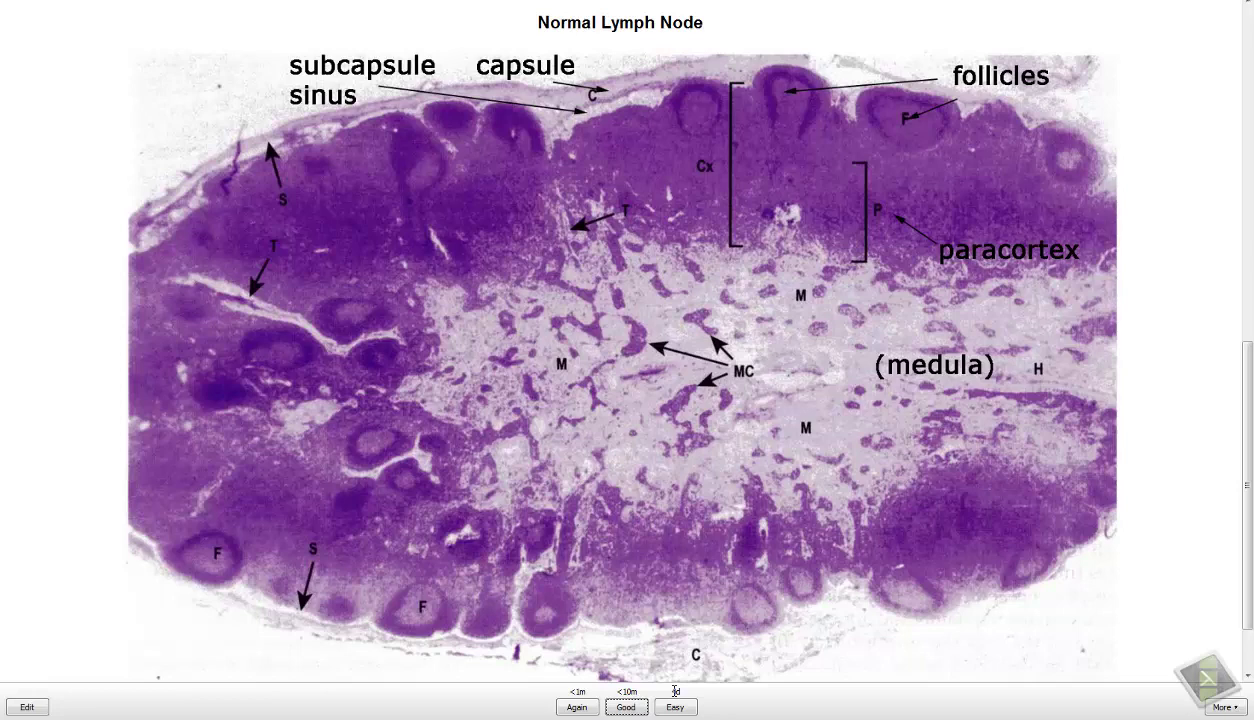
Mark the lymph node card Again, then answer the Small Lymphocytic Lymphoma card and rate it Easy
{"action": "left_click", "coordinate": [578, 707]}
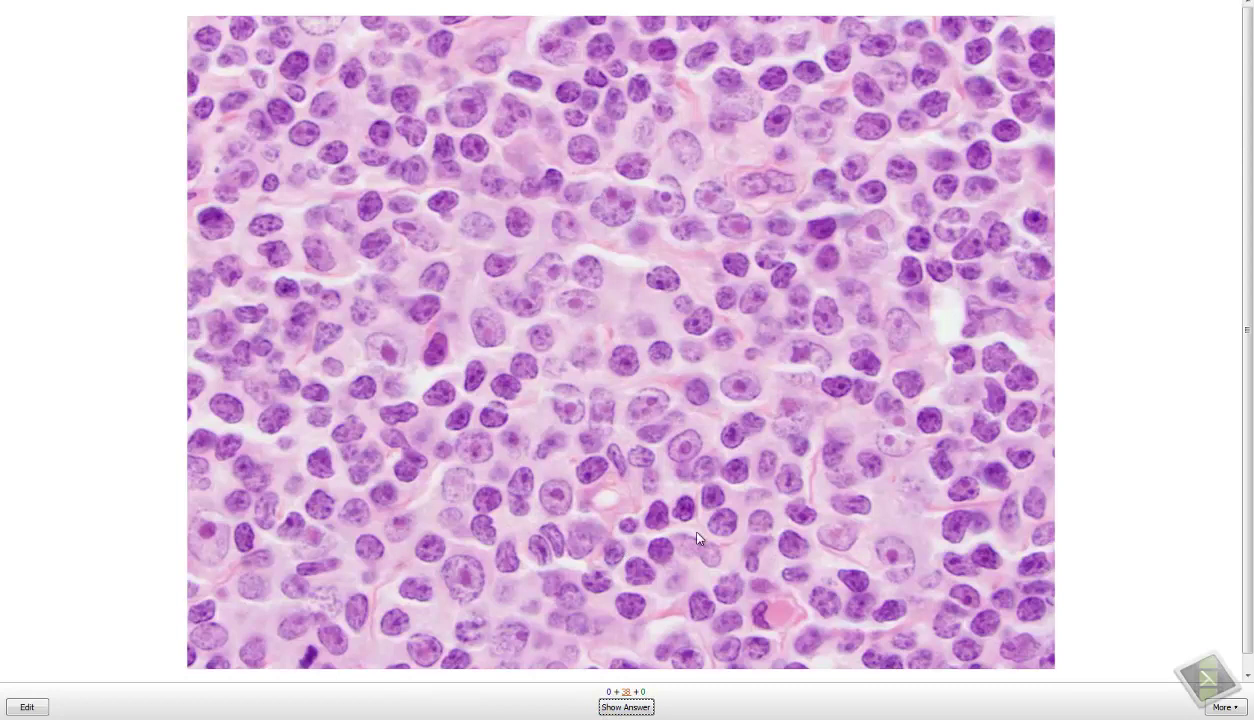
{"action": "left_click", "coordinate": [625, 707]}
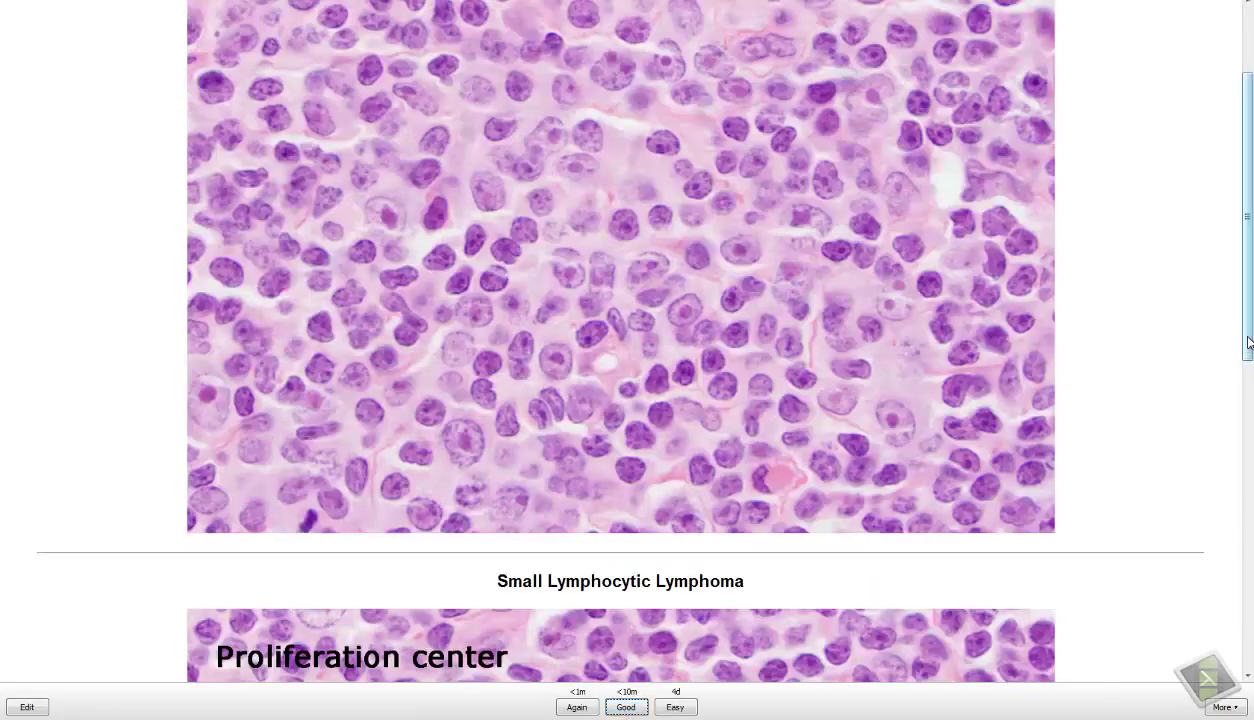
{"action": "left_click_drag", "start_coordinate": [1247, 342], "coordinate": [1247, 606]}
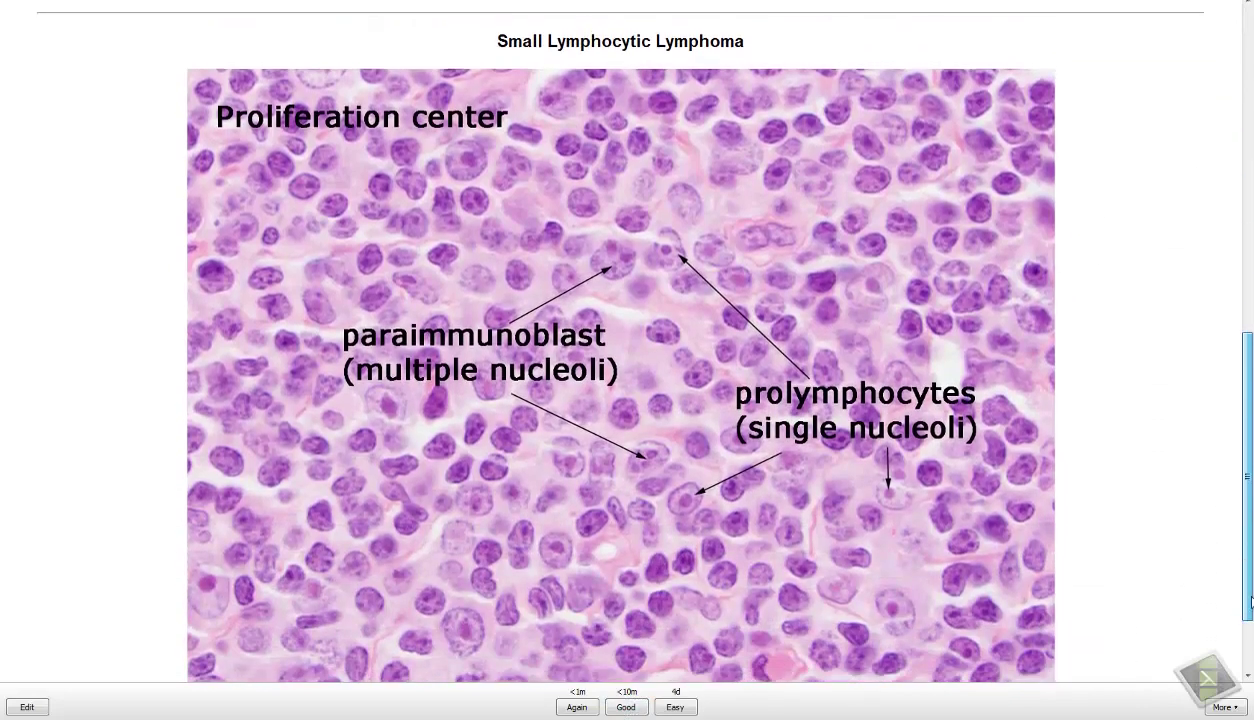
{"action": "left_click", "coordinate": [675, 707]}
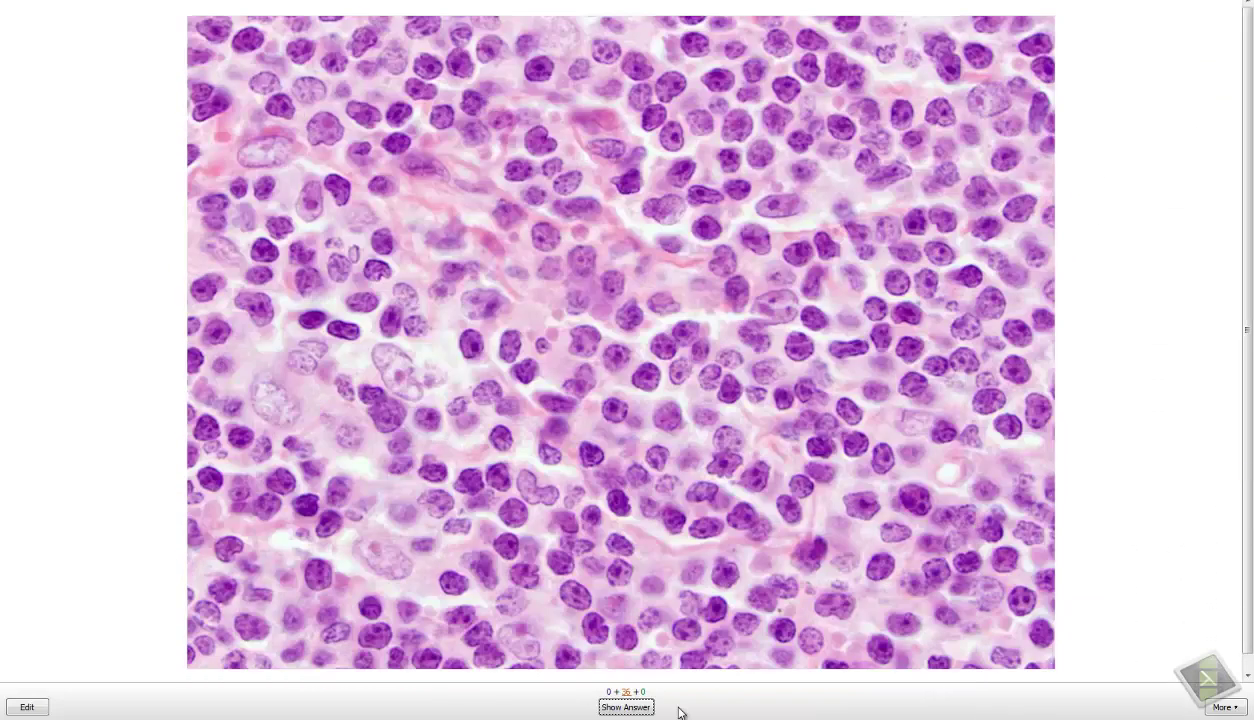